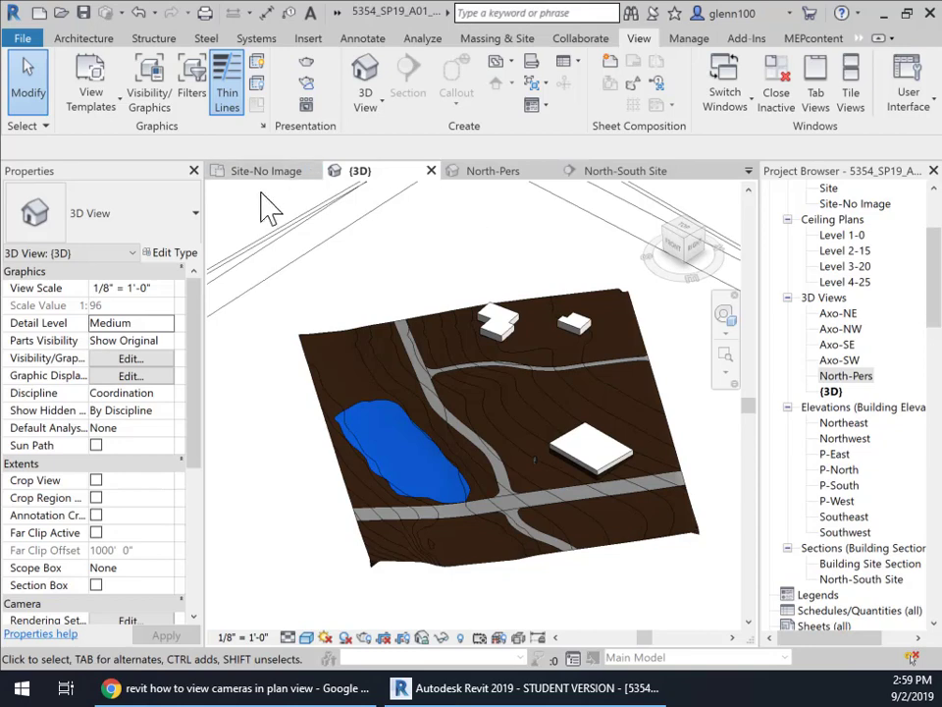
Step: Review the Site-No Image plan and the North-Pers perspective, and return to the {3D} view
click(269, 174)
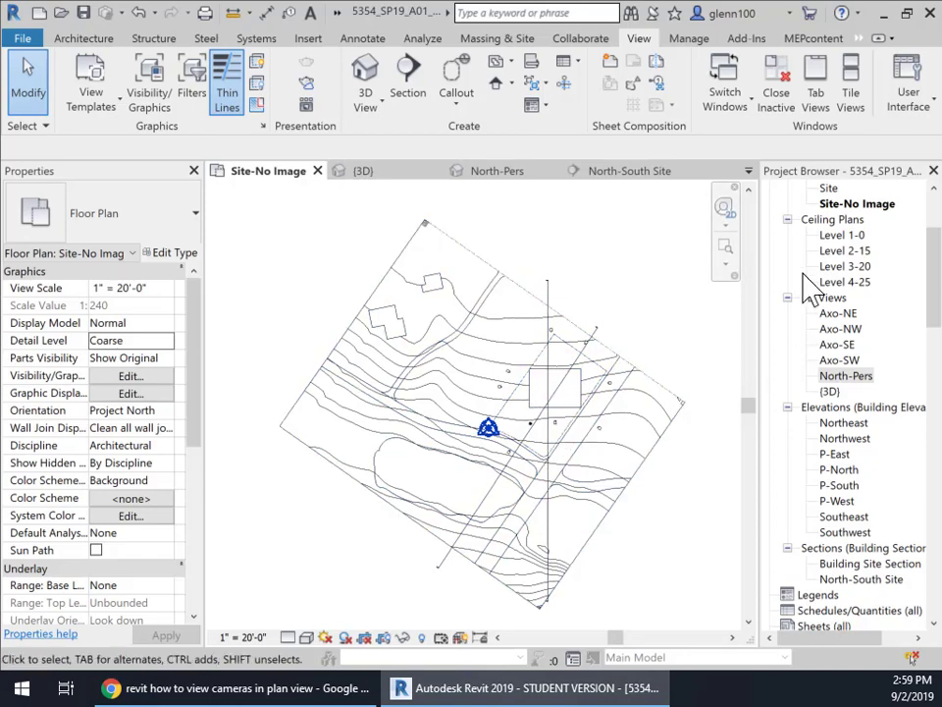
click(846, 379)
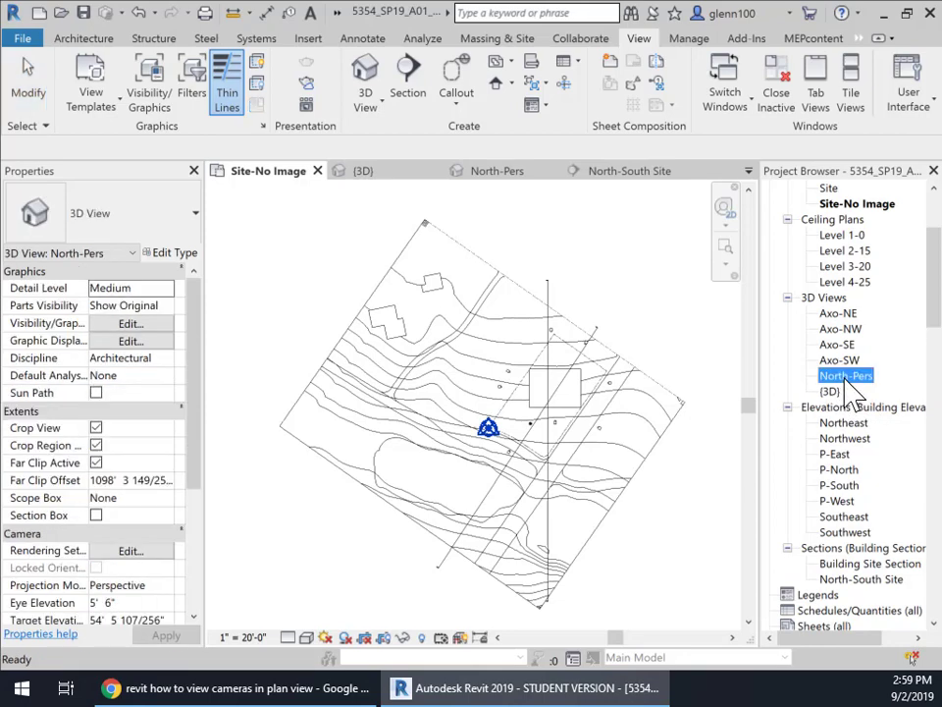
click(491, 173)
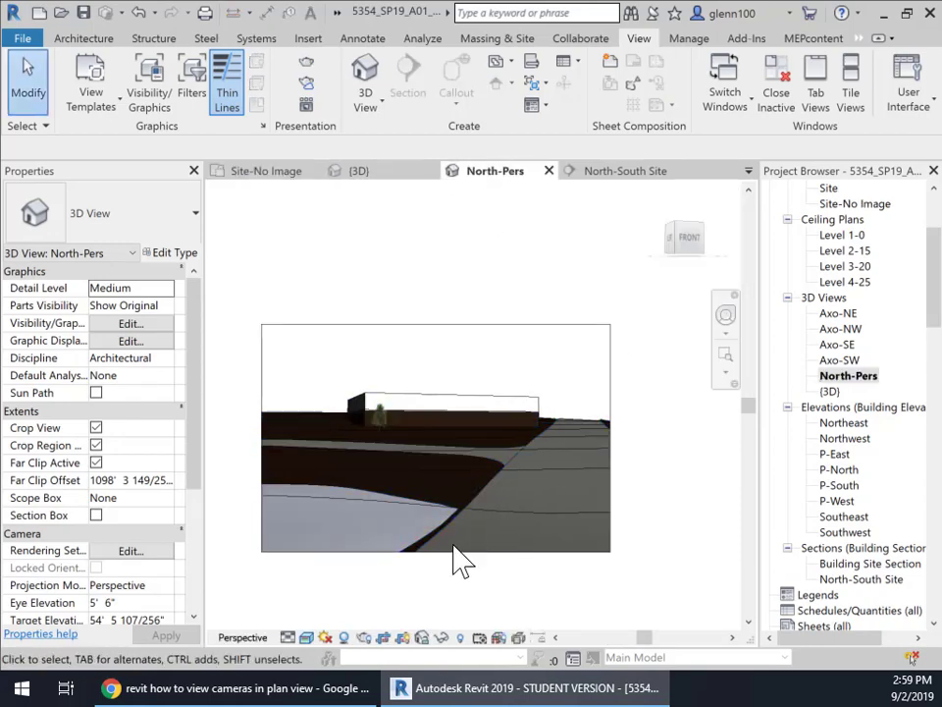
click(370, 174)
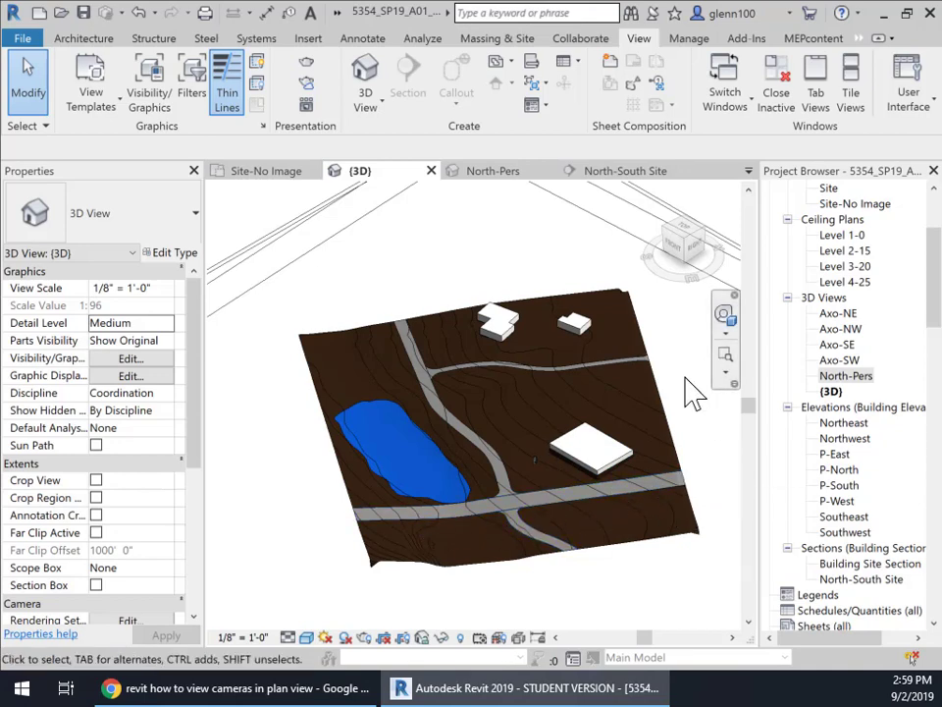
Step: Duplicate the topography's Earth material and name the copy Earth-NoMap
click(346, 340)
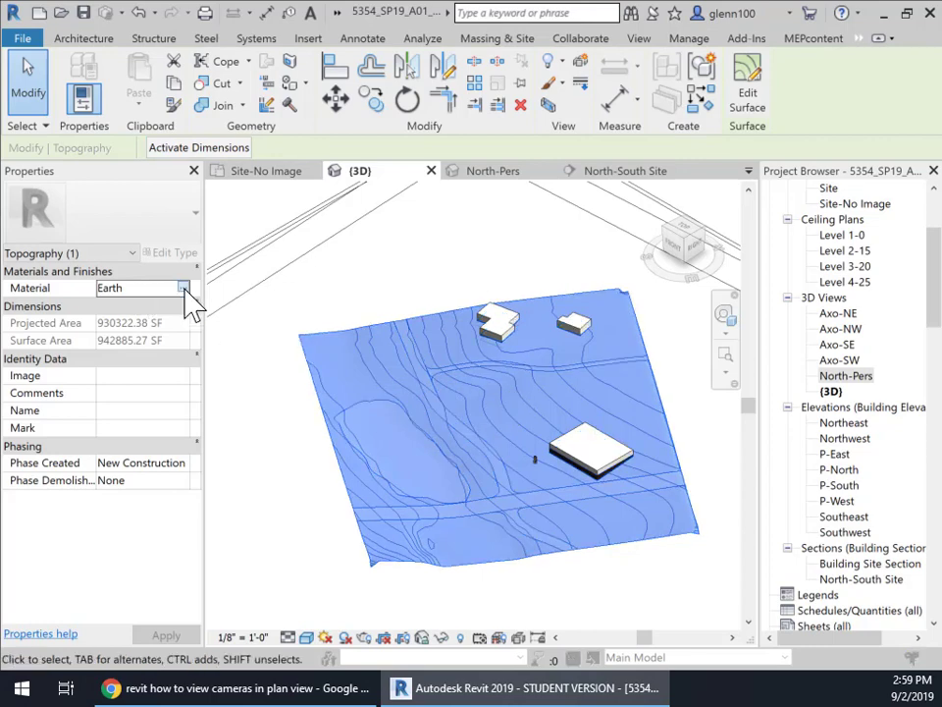
click(183, 288)
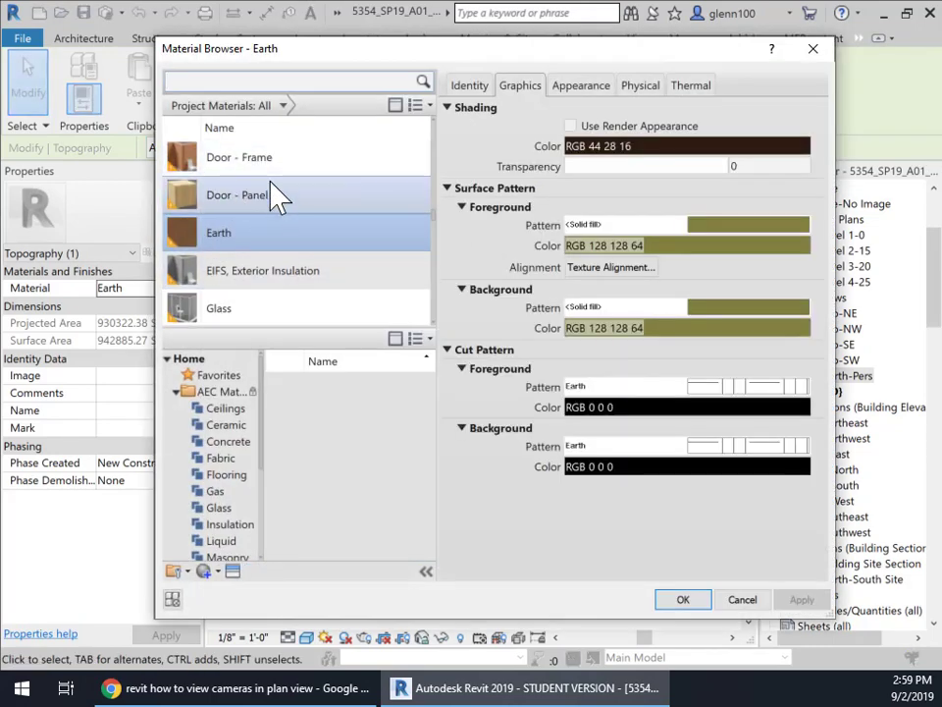
right_click(249, 236)
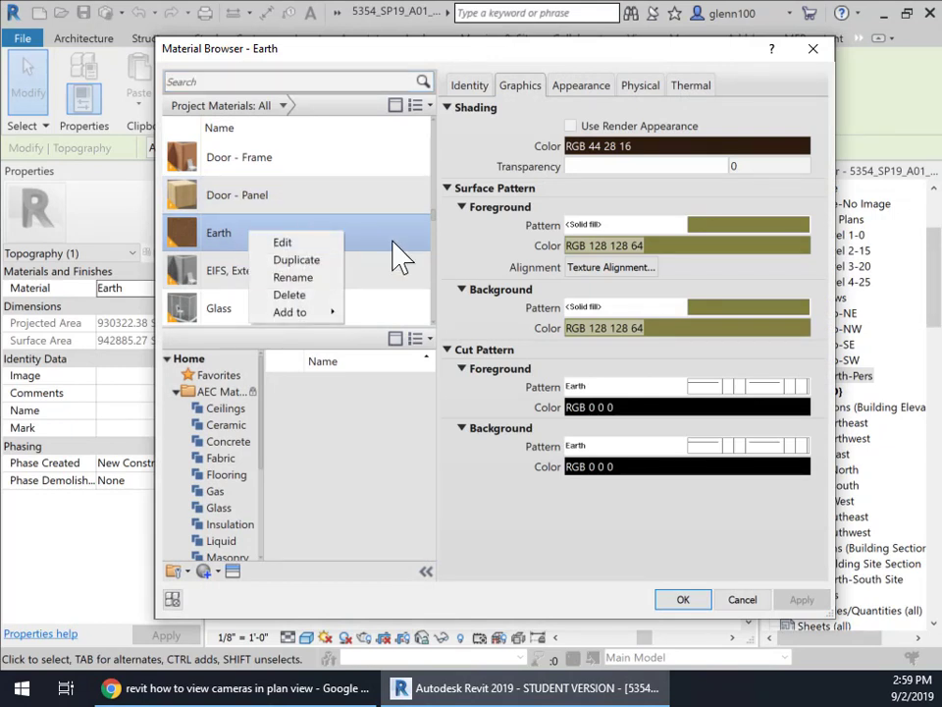
click(320, 261)
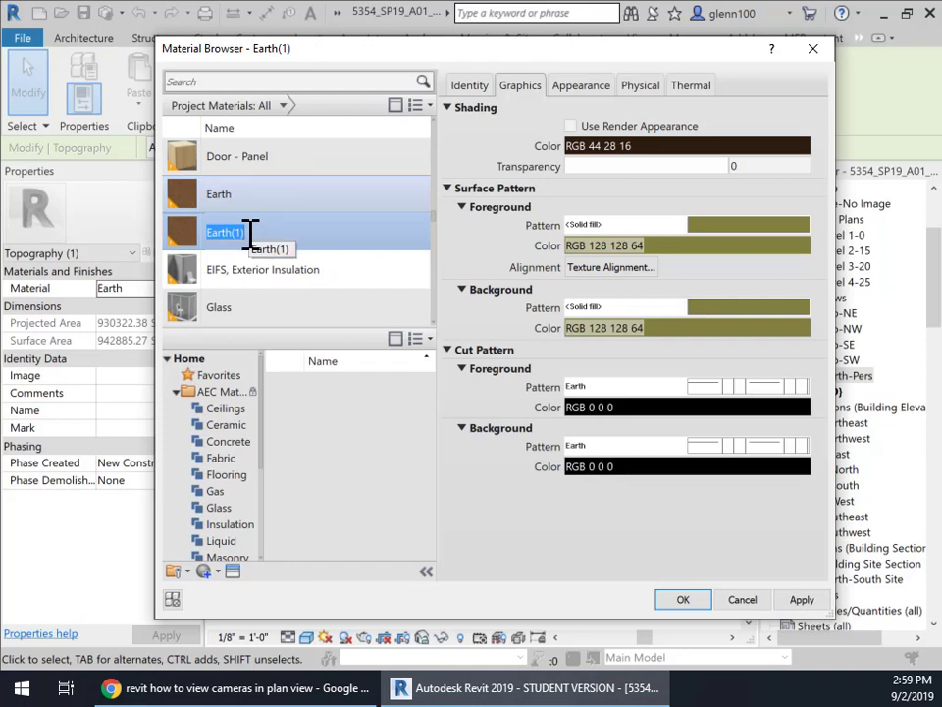
key(Return)
Step: Remove the sitework.planting.gravel.mixed.png image from the generic appearance of the Earth-NoMap material
click(583, 90)
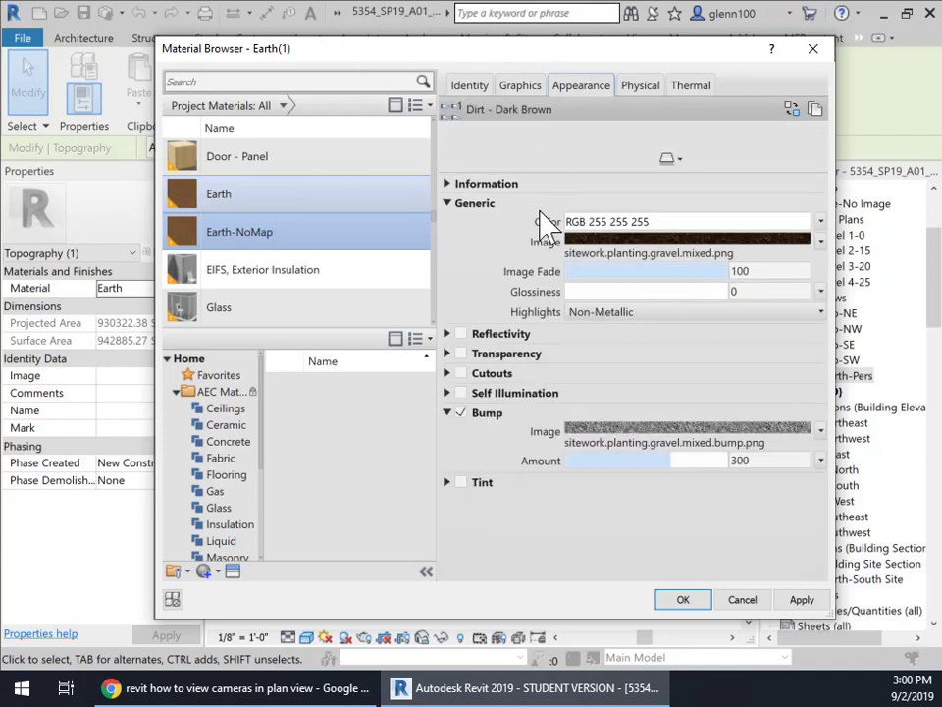
click(763, 242)
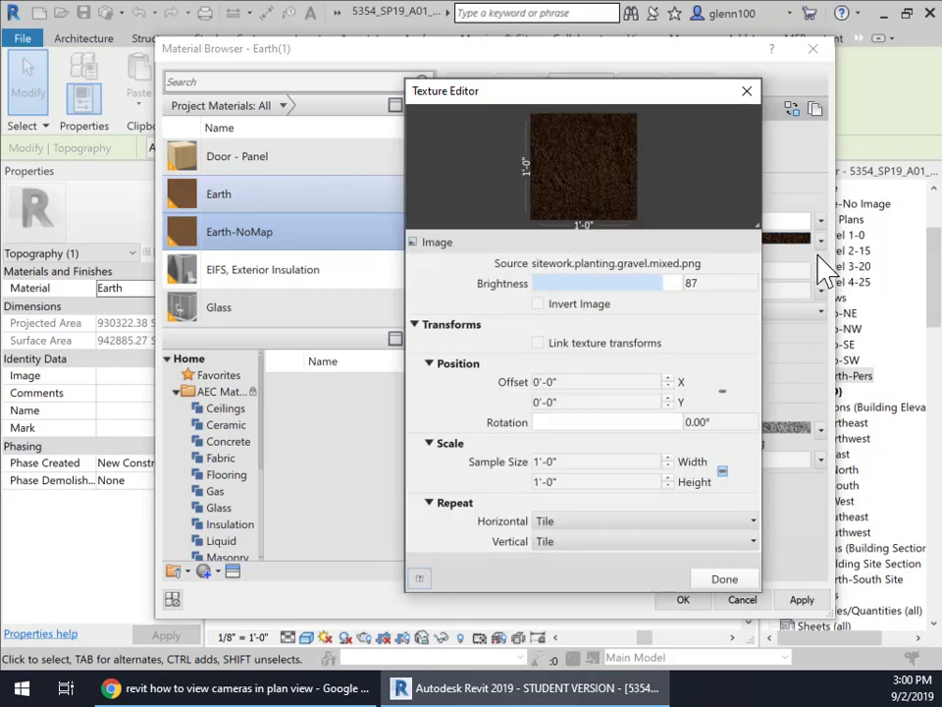
click(724, 578)
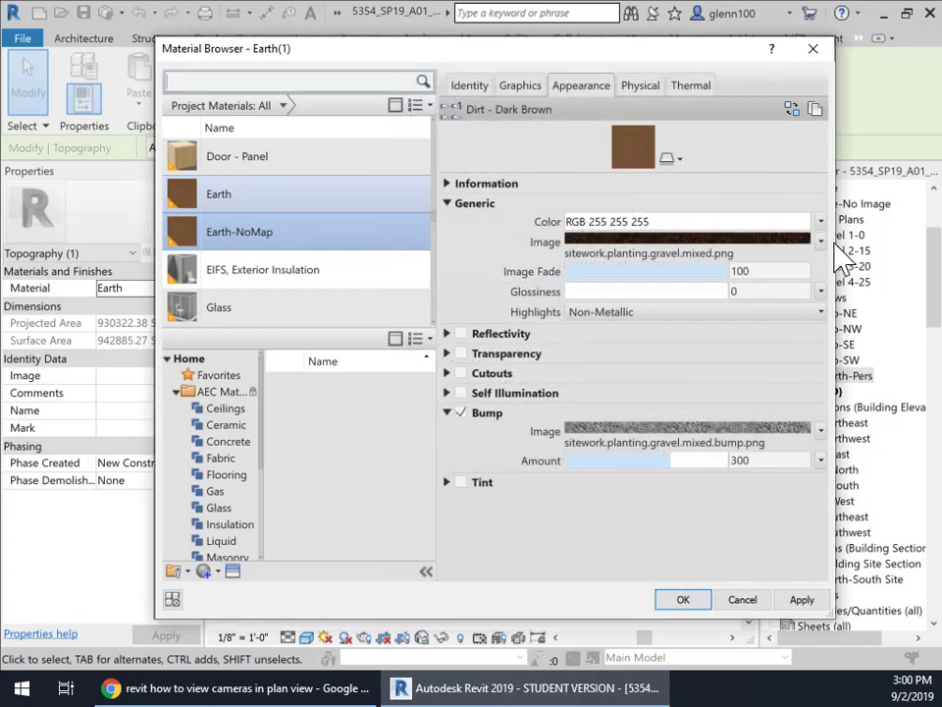
click(822, 242)
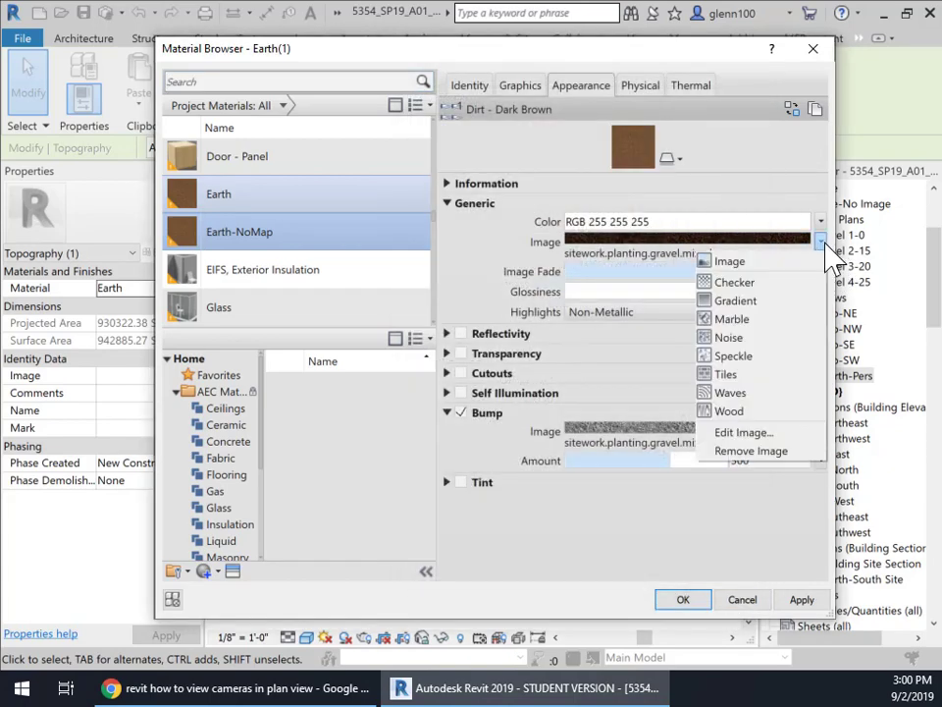
click(754, 451)
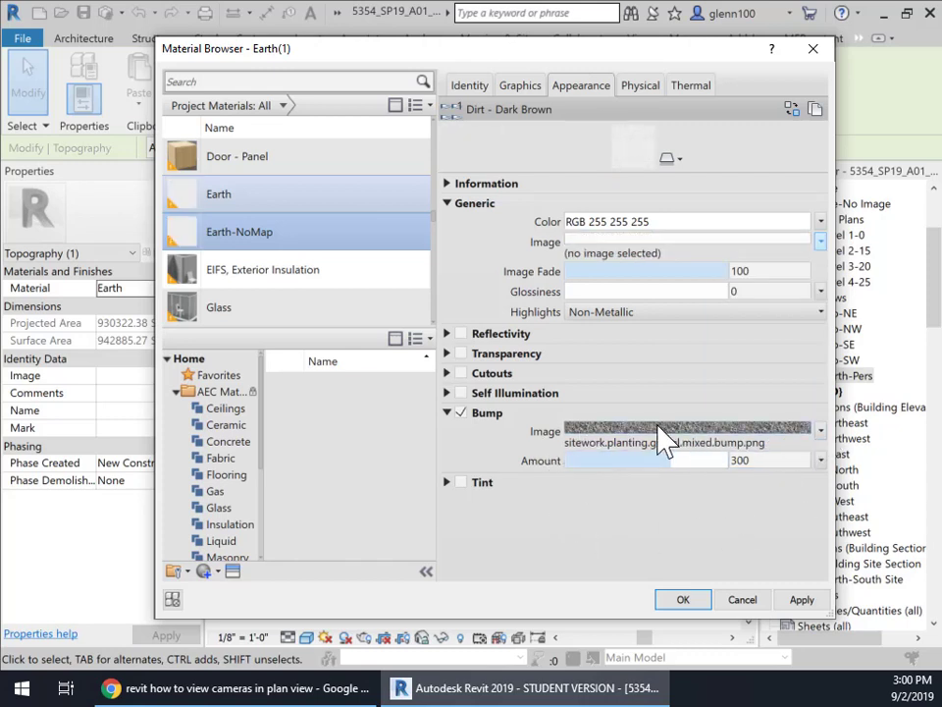
mouse_move(659, 428)
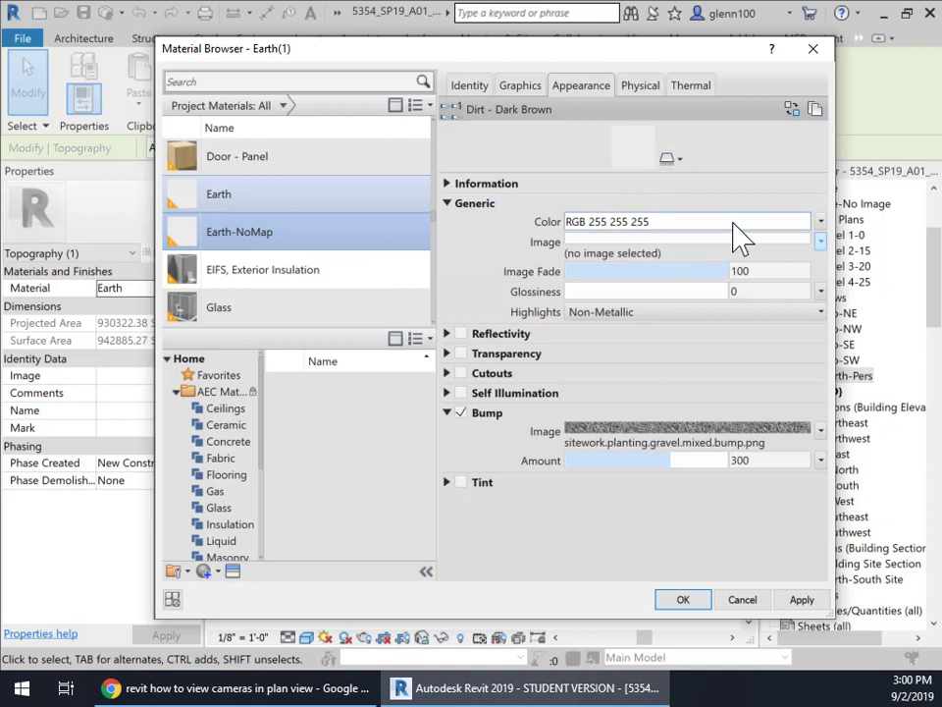
Step: Set the Earth-NoMap generic appearance color to RGB 165 177 90 and assign the material to the topography
click(821, 225)
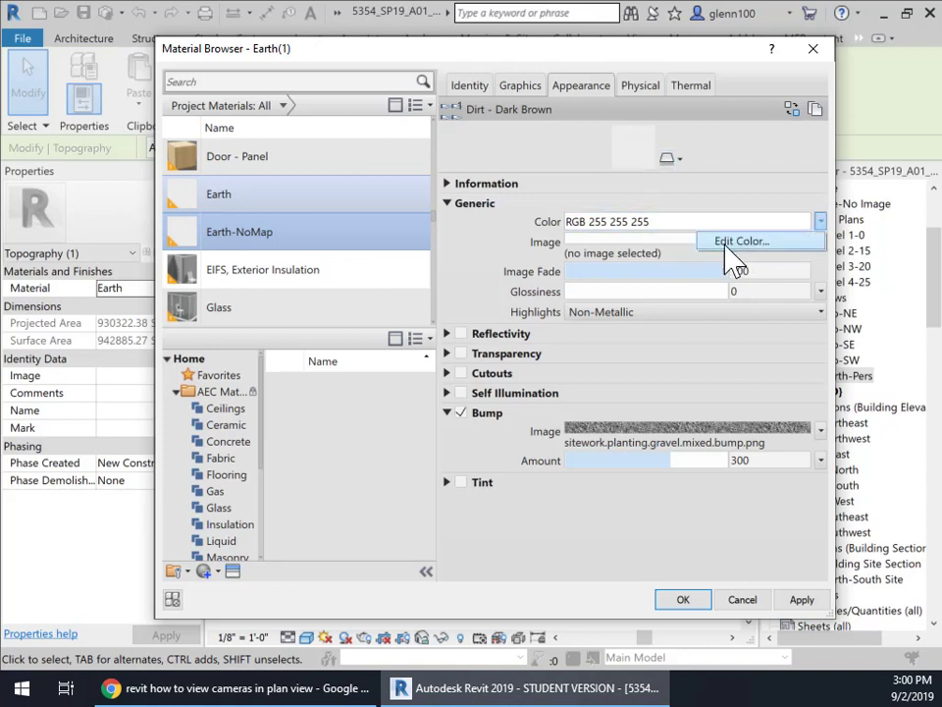
click(748, 243)
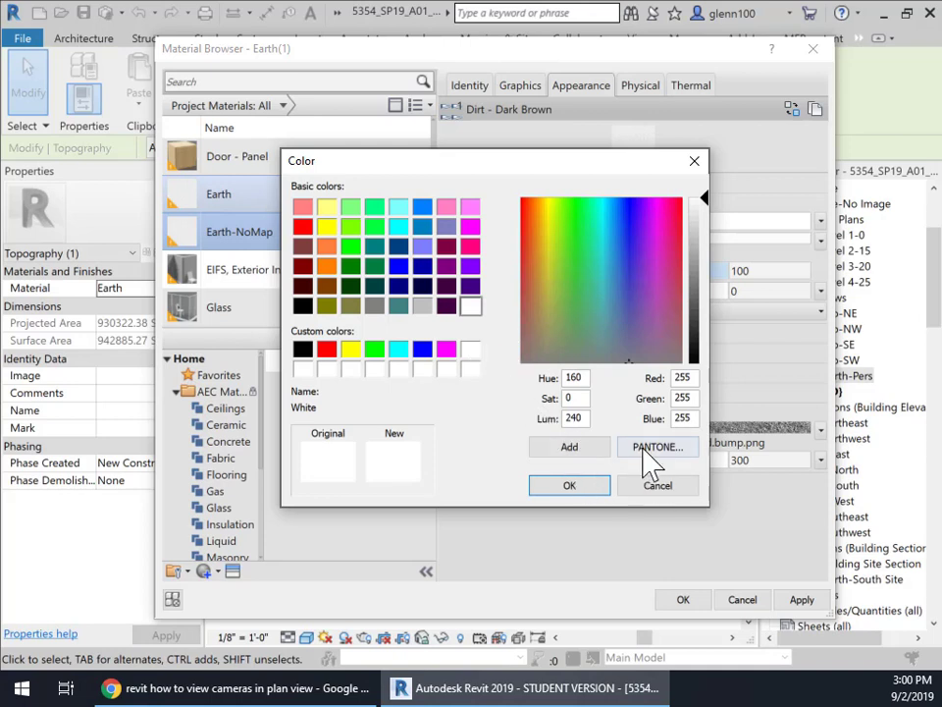
click(571, 449)
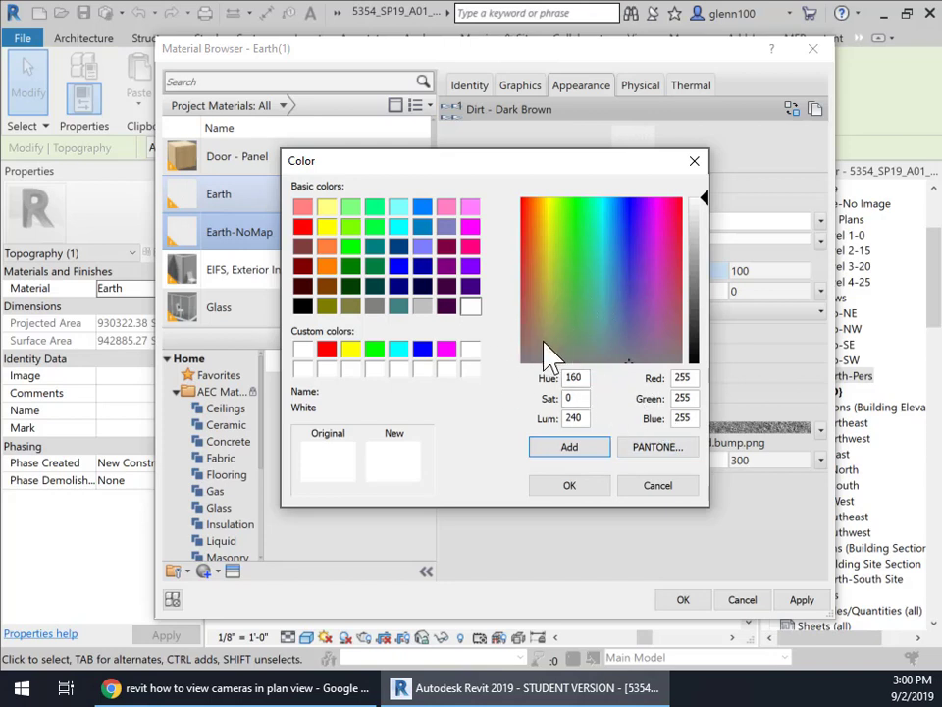
drag(552, 335, 542, 304)
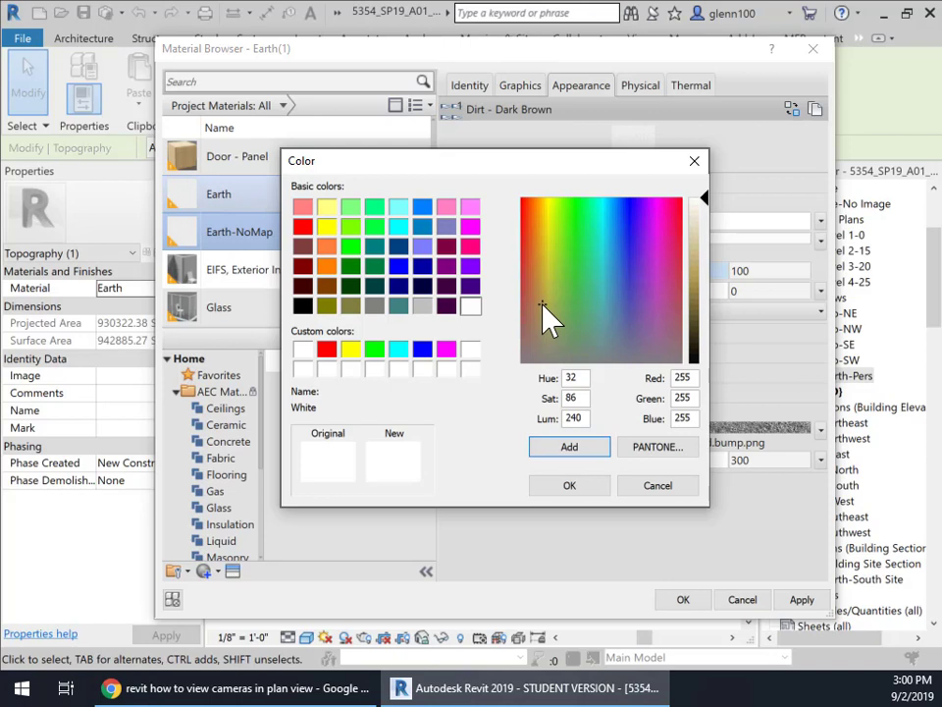
click(707, 208)
drag(714, 228, 703, 275)
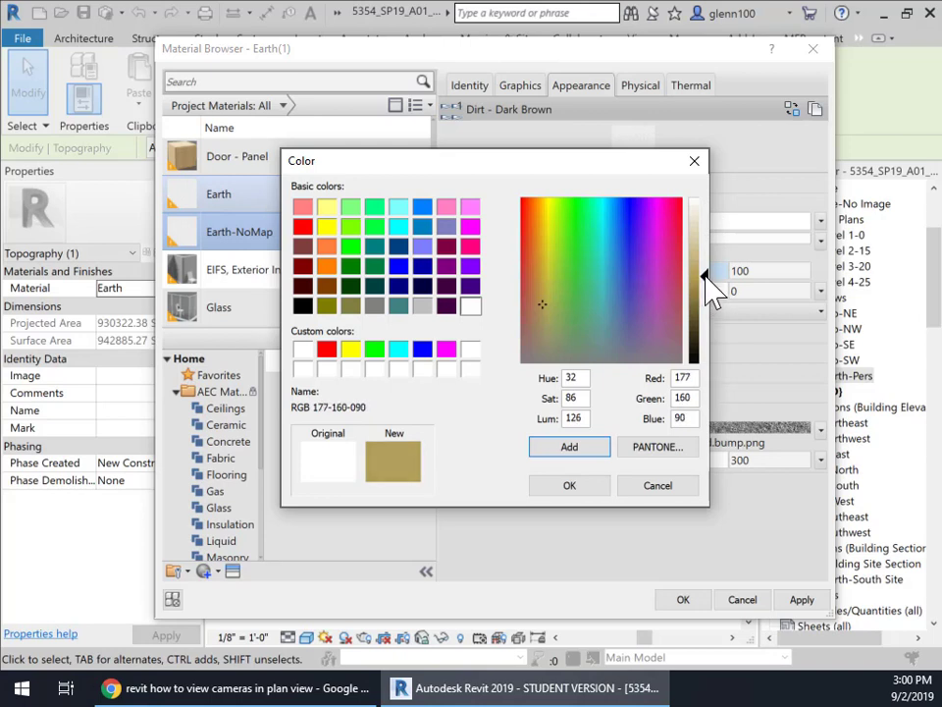
click(553, 304)
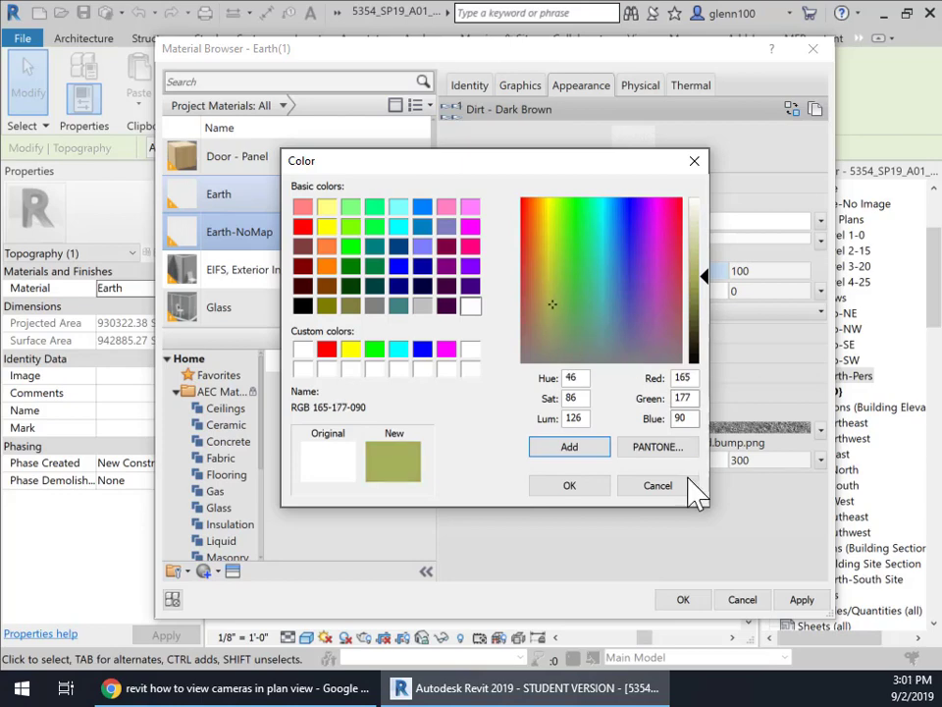
click(571, 485)
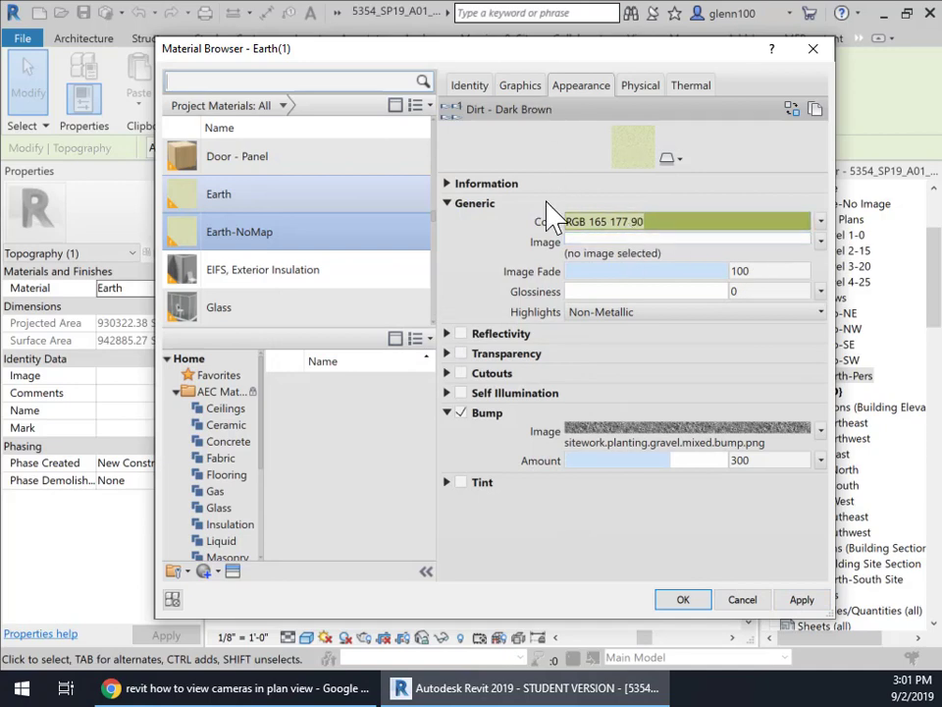
click(799, 601)
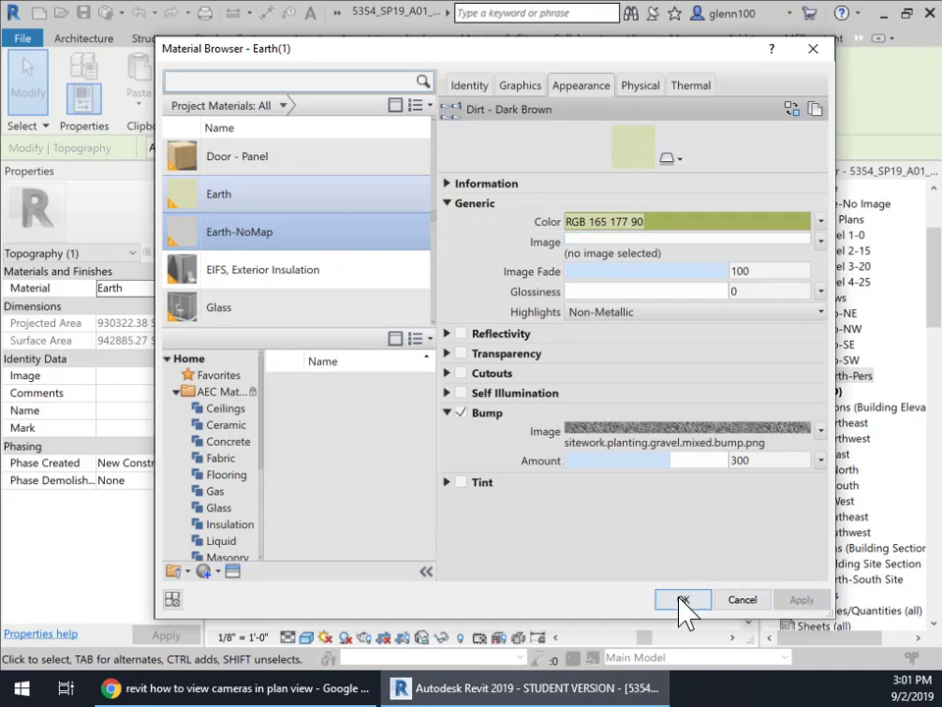
click(684, 600)
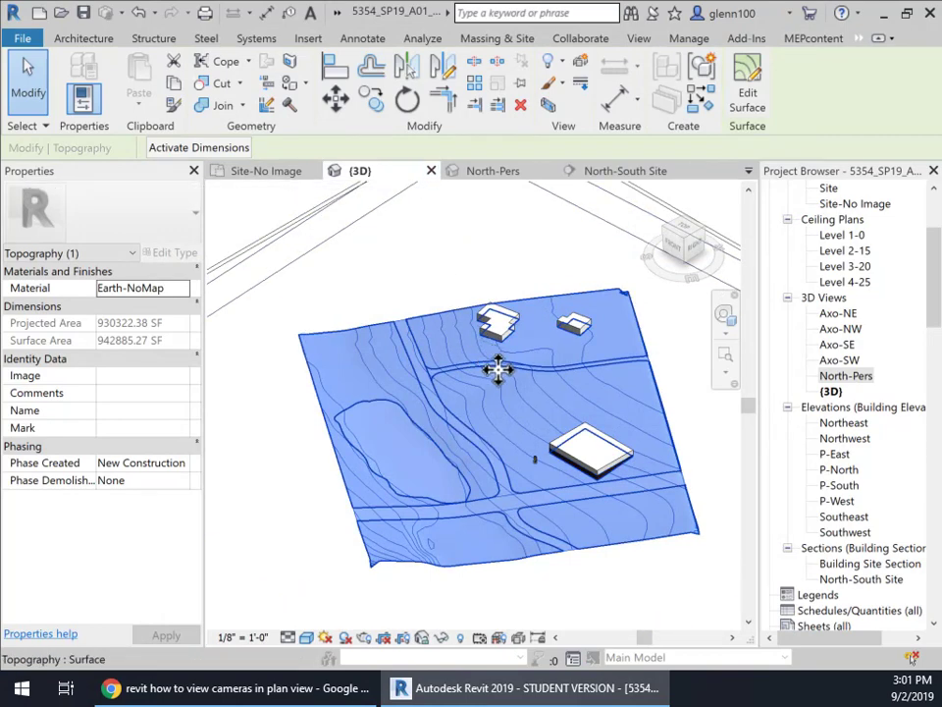
Step: Deselect the topography to check it in the 3D view, and reopen its Earth-NoMap material for editing
click(401, 292)
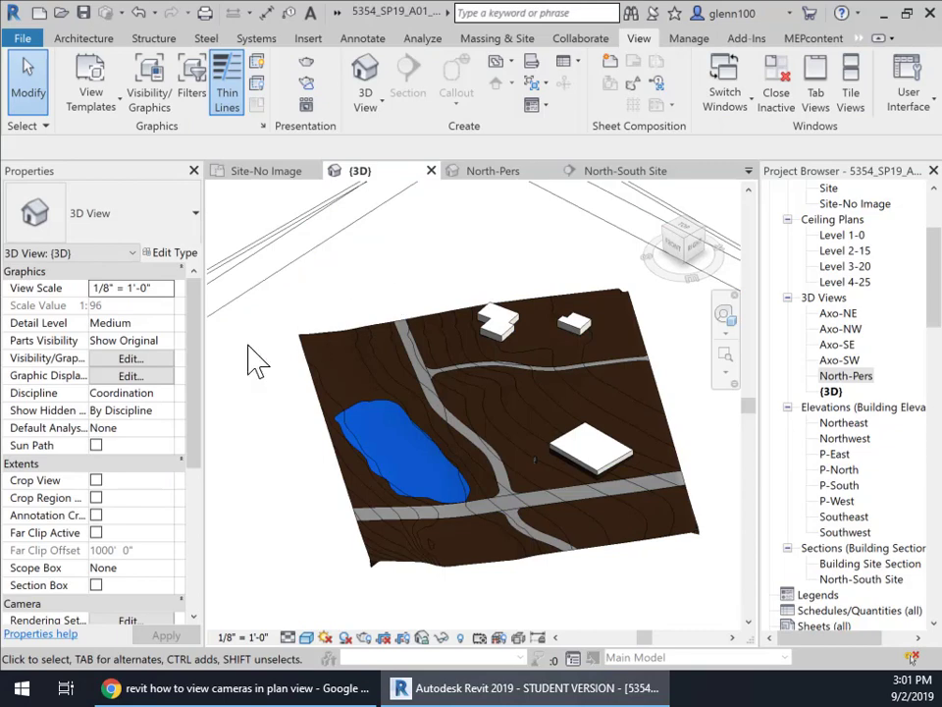
click(447, 328)
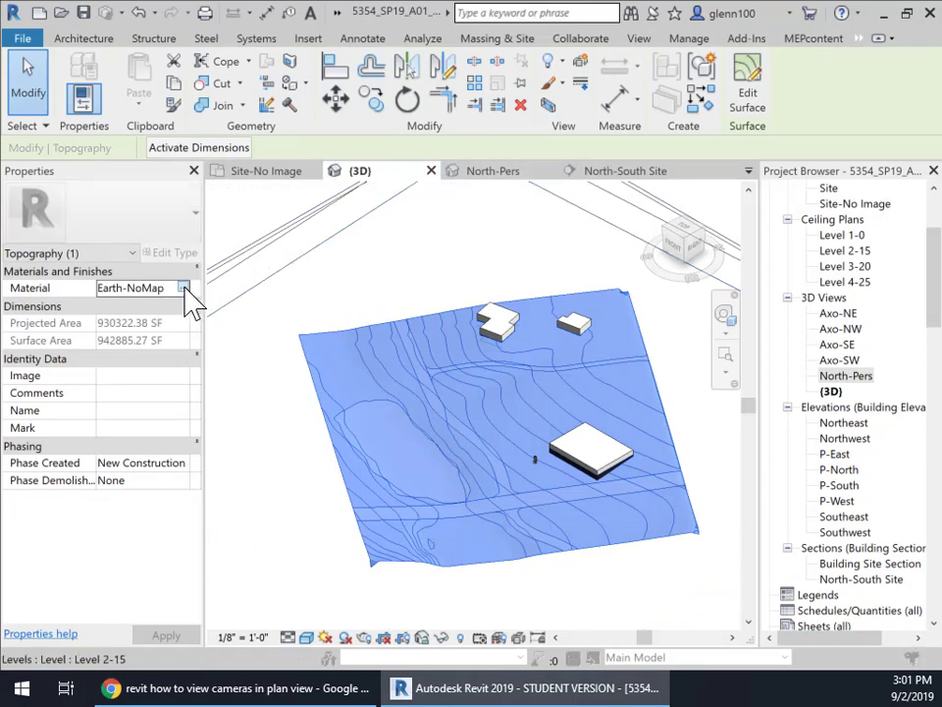
click(183, 288)
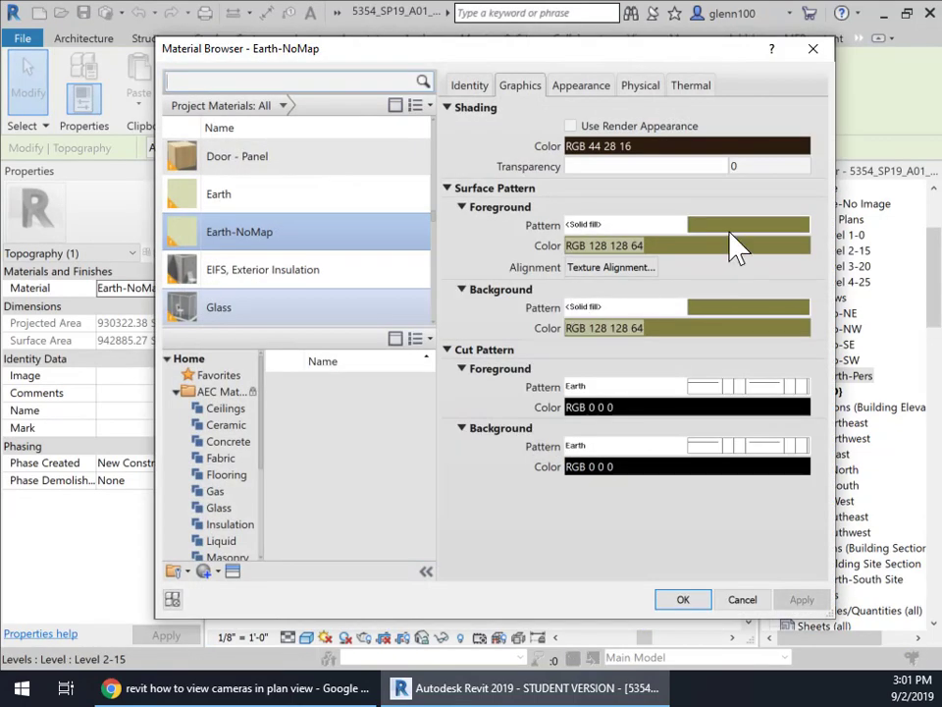
Step: Set the shading color of the Earth-NoMap material to RGB 154 181 85 and apply it
click(687, 148)
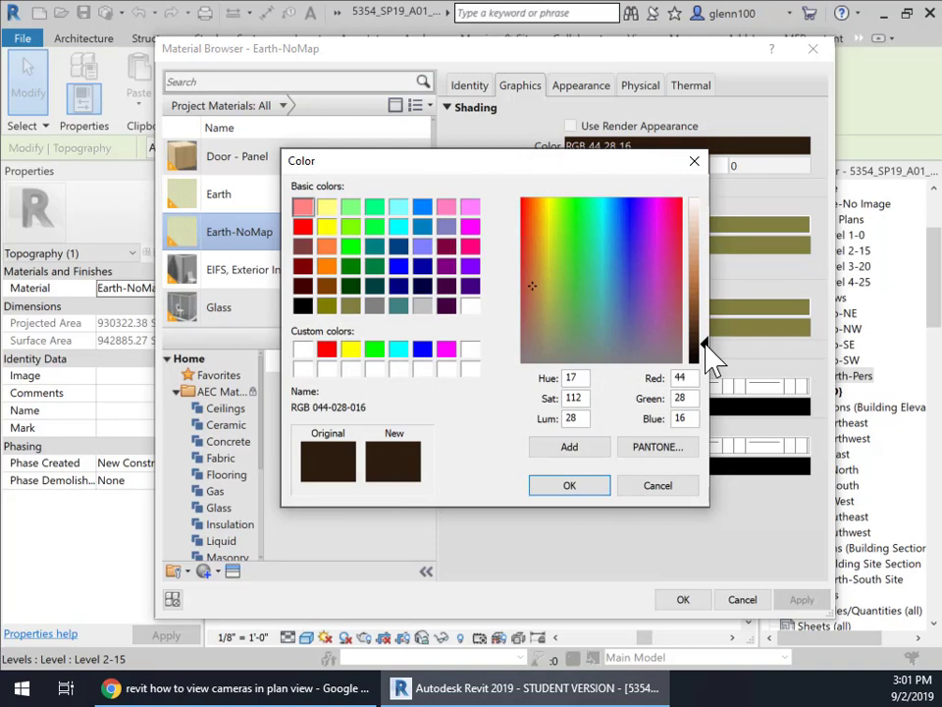
drag(705, 344, 704, 283)
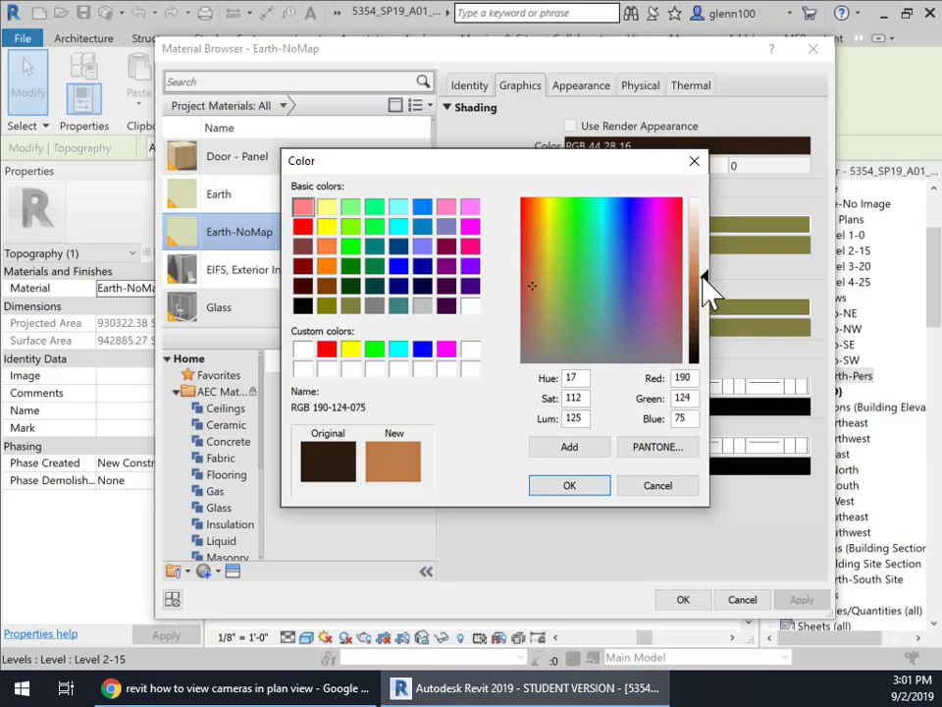
click(551, 310)
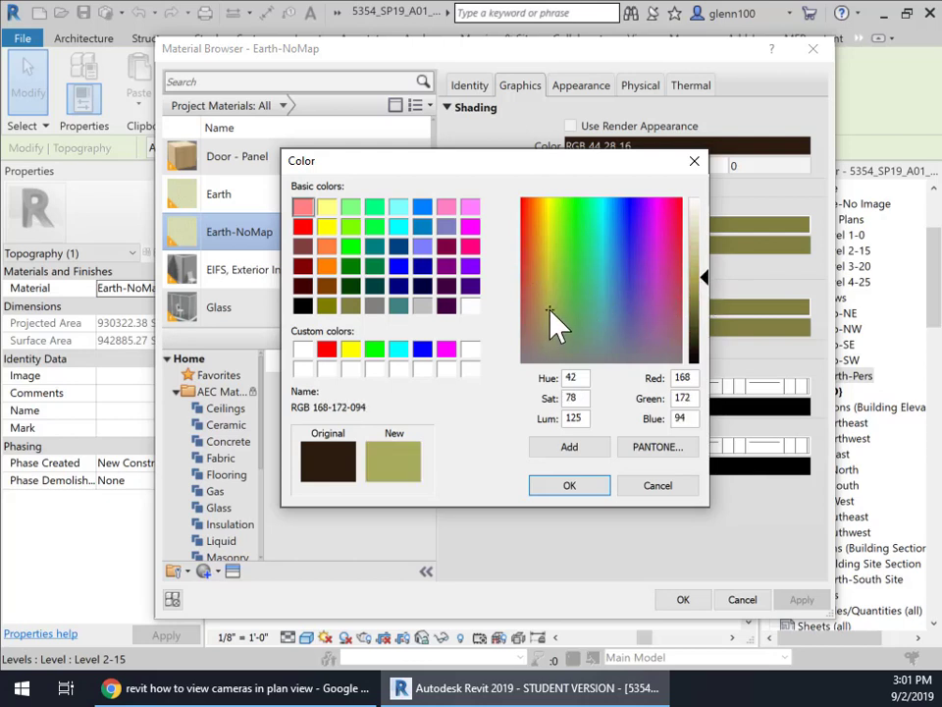
drag(551, 310, 555, 299)
click(599, 493)
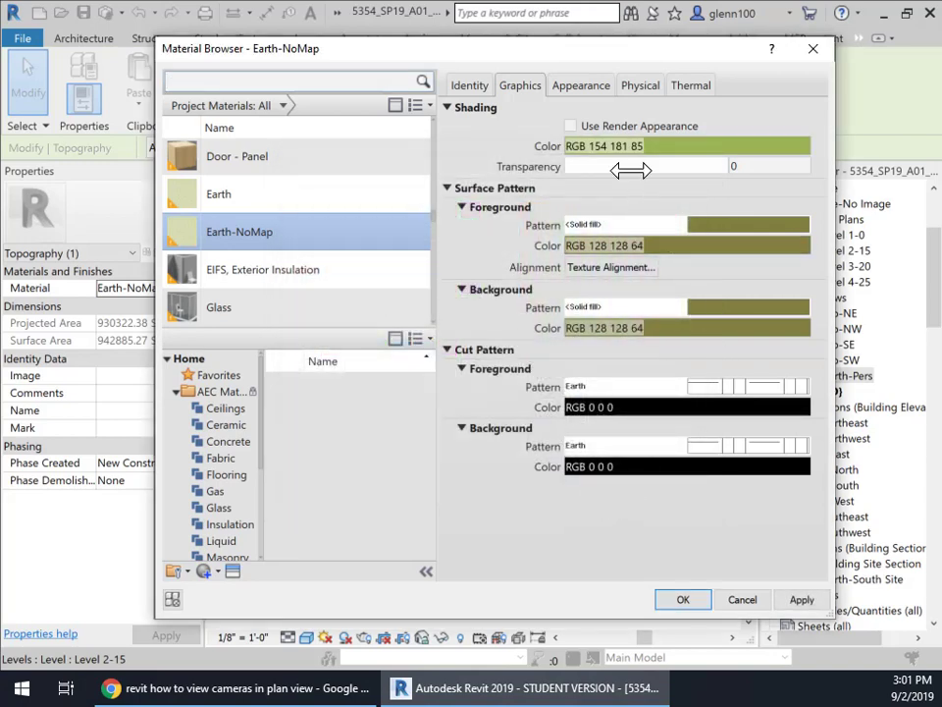
click(803, 601)
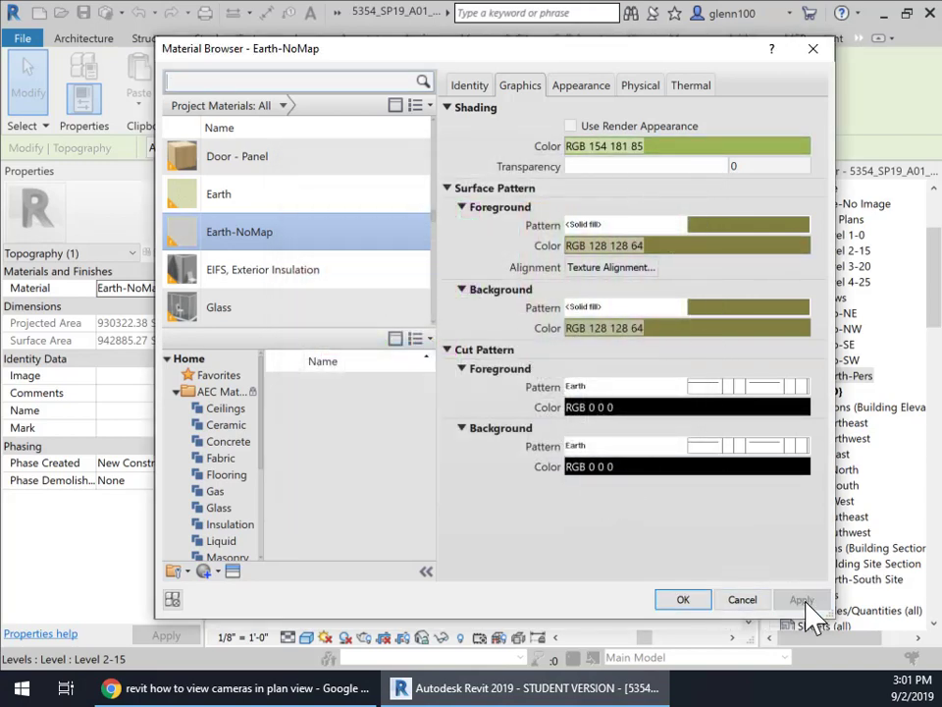
Step: Enable Use Render Appearance for the Earth-NoMap shading and save the material changes
click(570, 126)
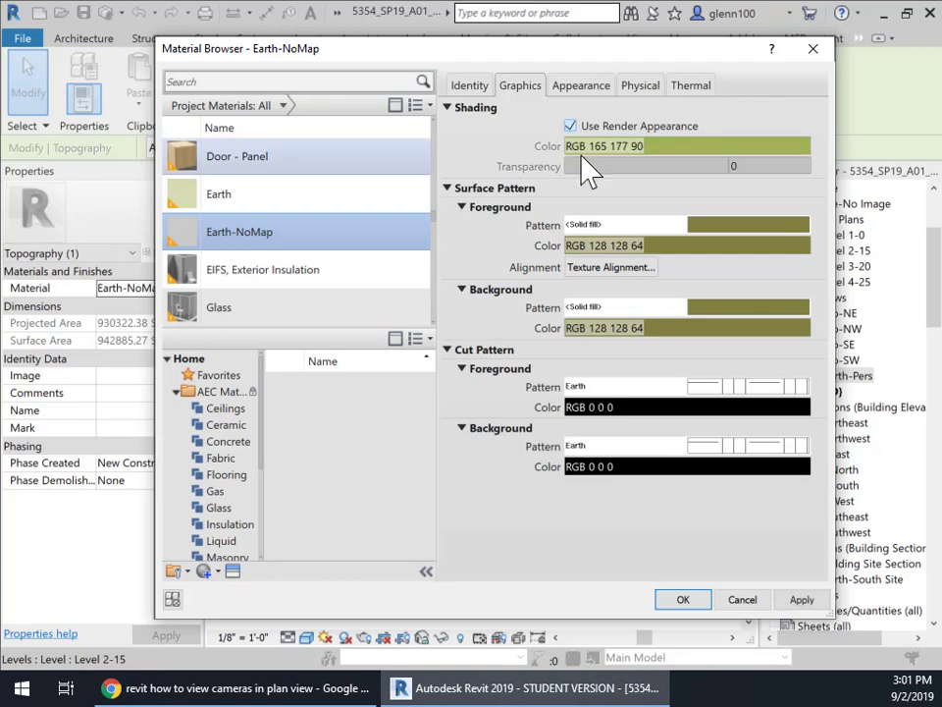
click(581, 86)
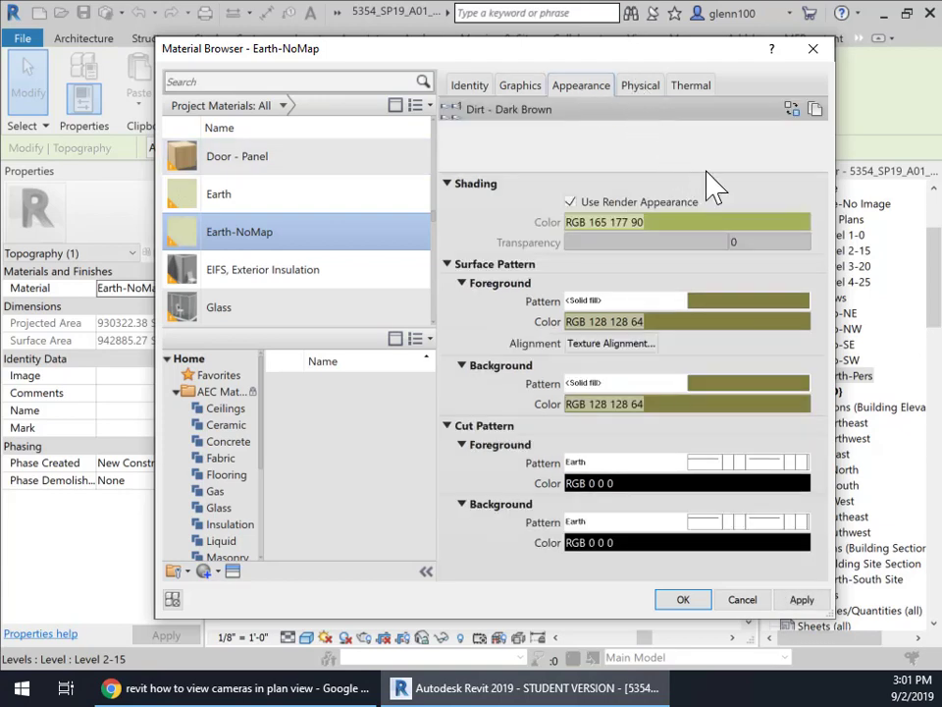
click(539, 86)
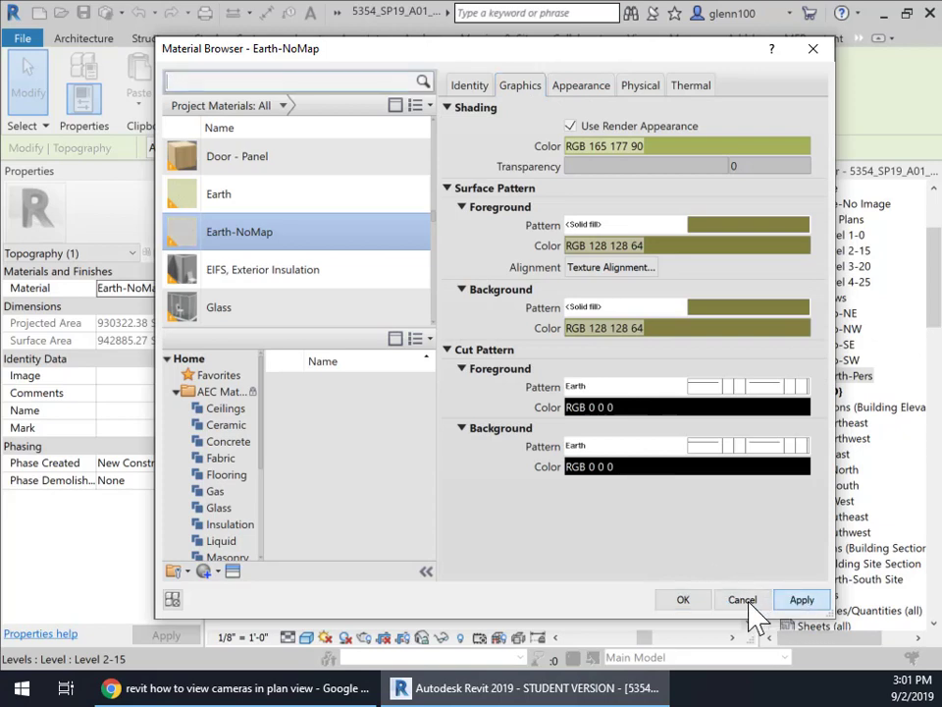
click(683, 599)
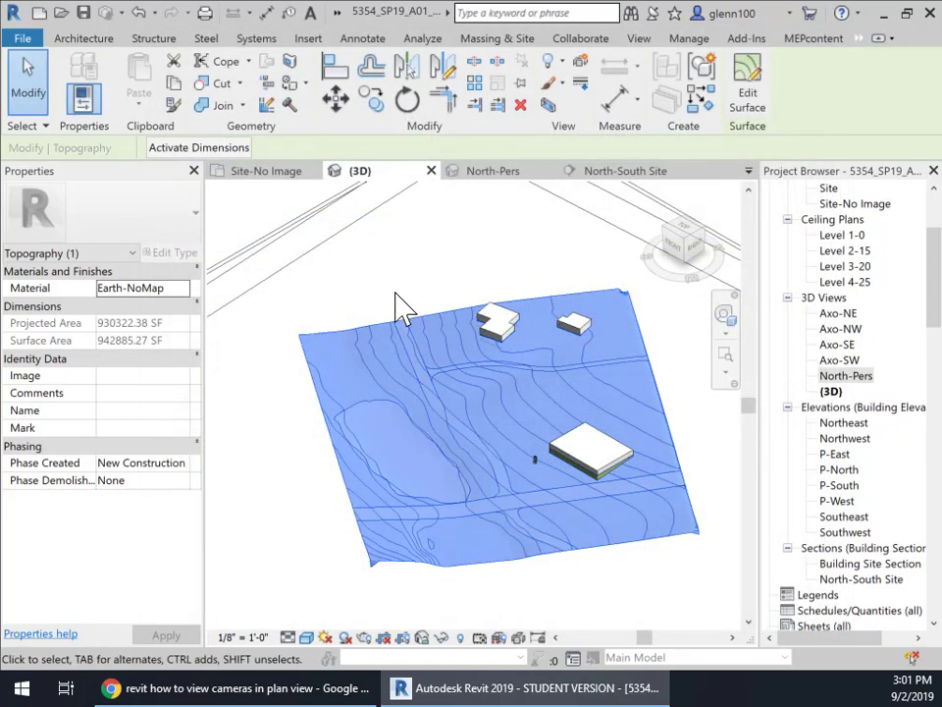
Step: Deselect the topography and open the North-Pers perspective to check the building pad's material
click(397, 294)
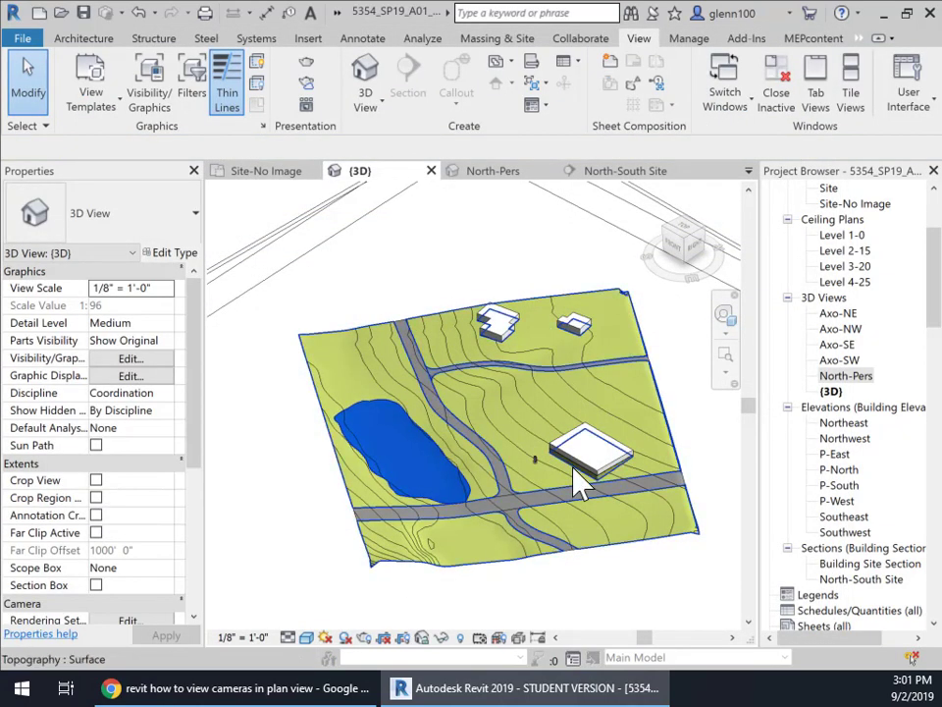
click(500, 177)
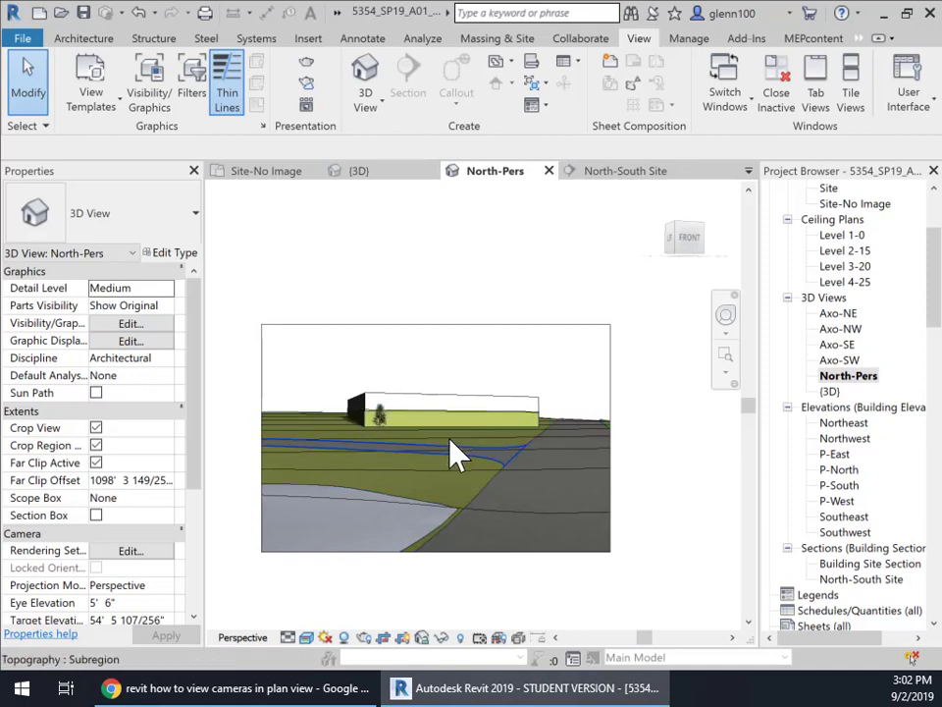
click(540, 416)
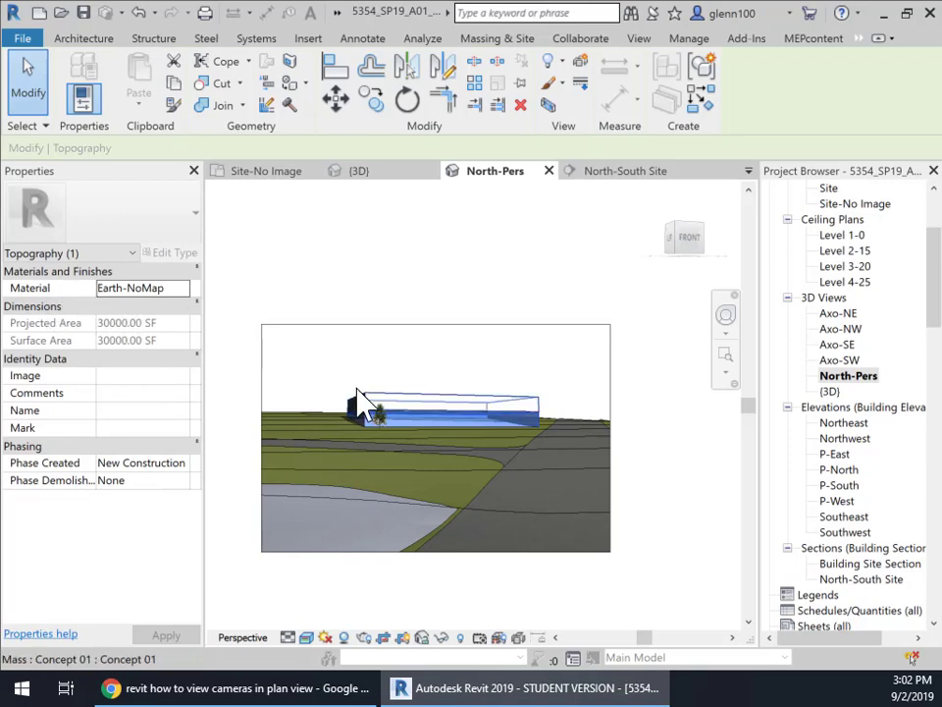
click(545, 364)
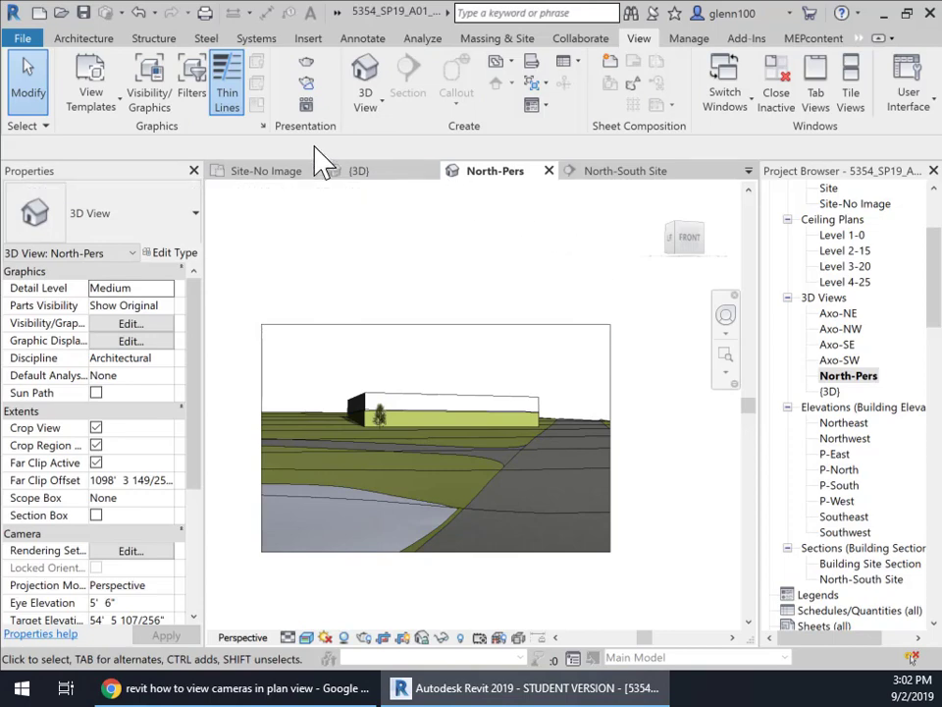
Step: Open the Site-No Image plan and show the North-Pers camera in it
click(270, 172)
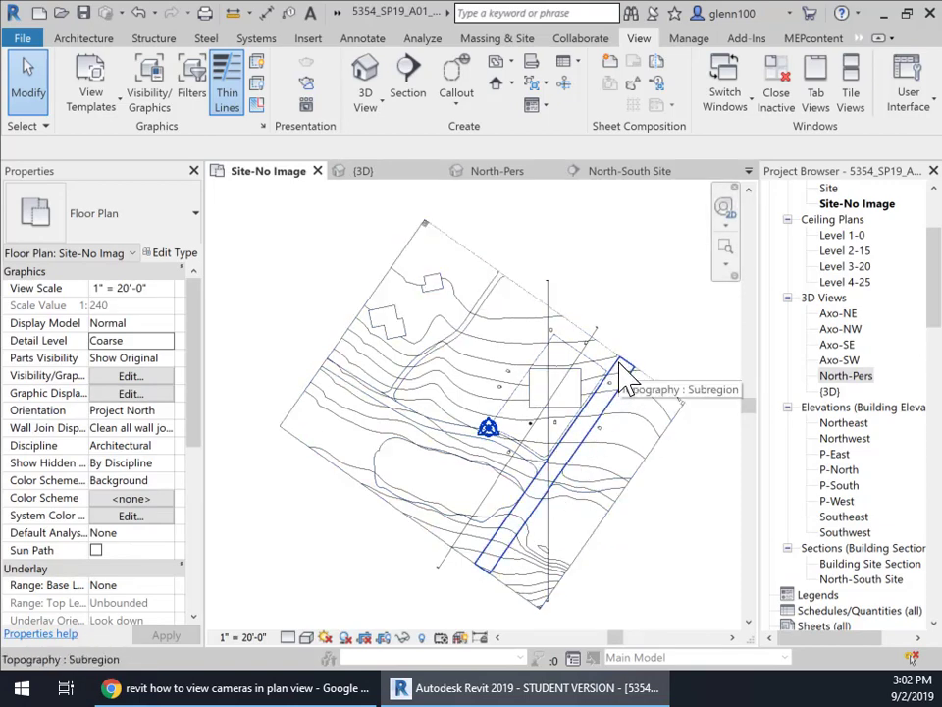
click(856, 378)
right_click(841, 383)
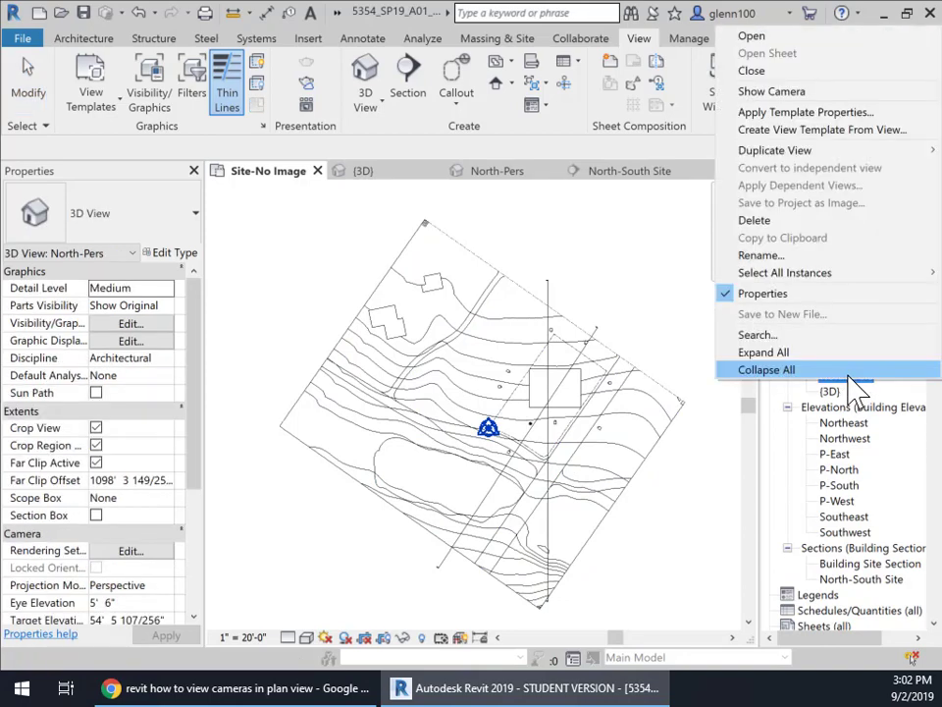
click(786, 94)
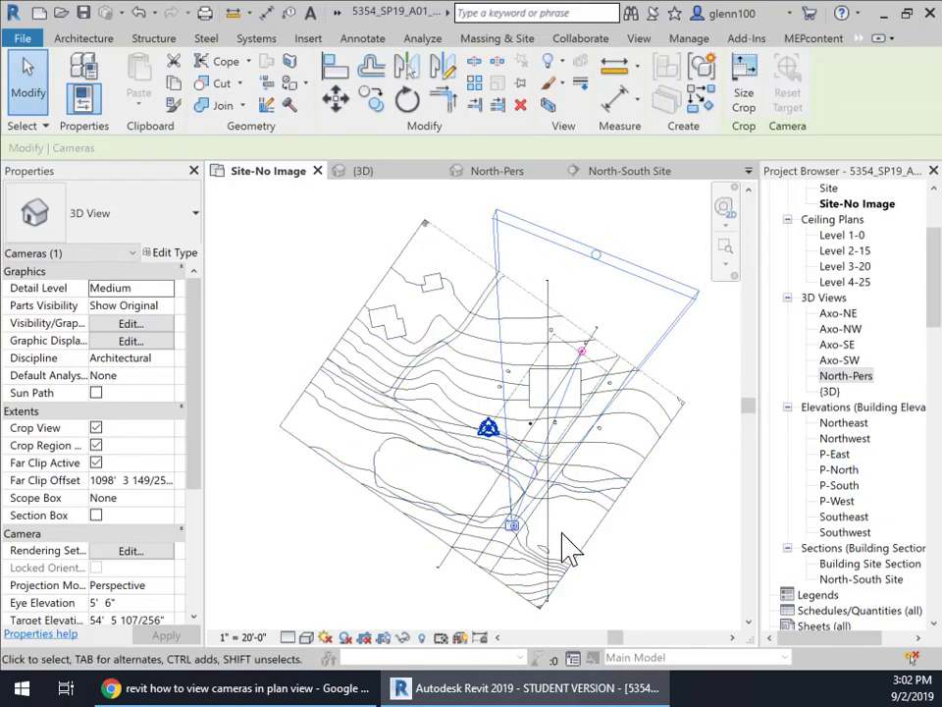
click(705, 383)
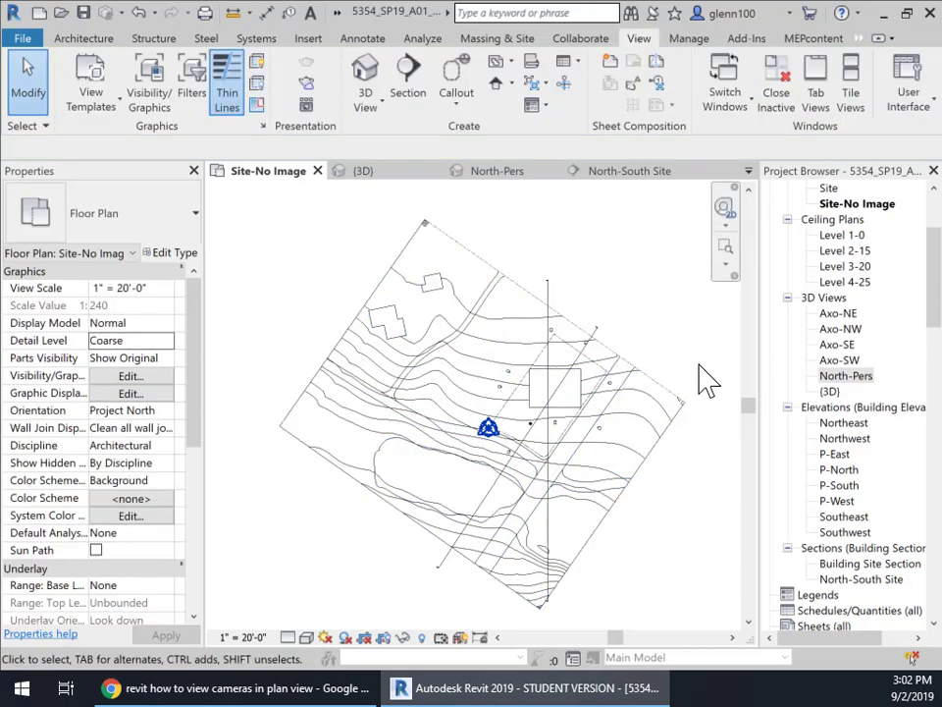
right_click(840, 378)
click(797, 89)
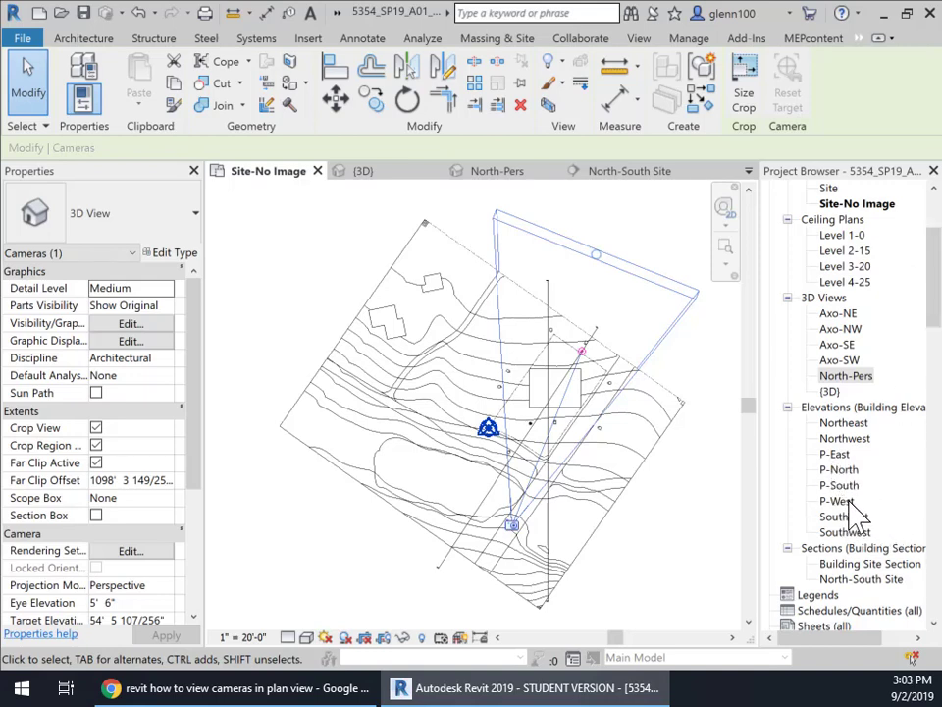
Step: Examine the North-Pers camera in the P-East elevation and North-South Site section, and return to its perspective view
double_click(840, 455)
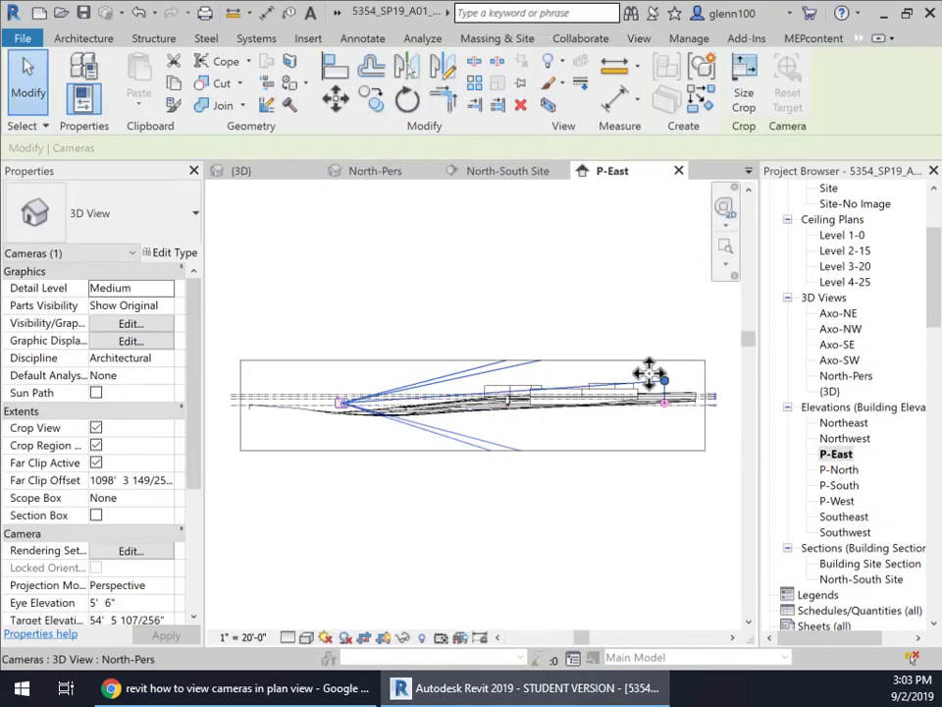
scroll(679, 407, up, 2)
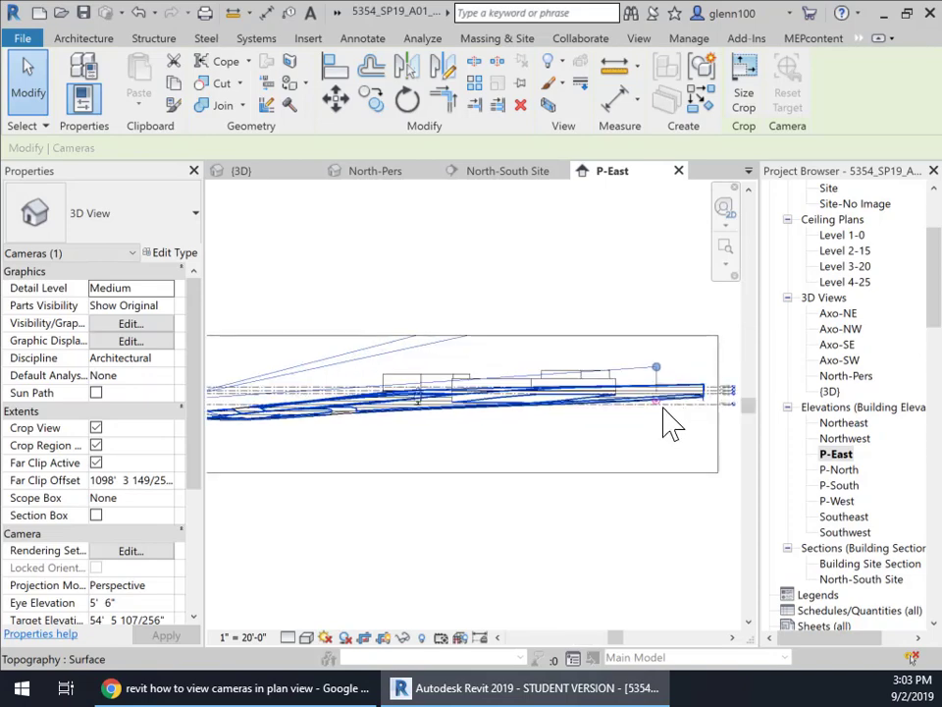
middle_drag(692, 462, 714, 520)
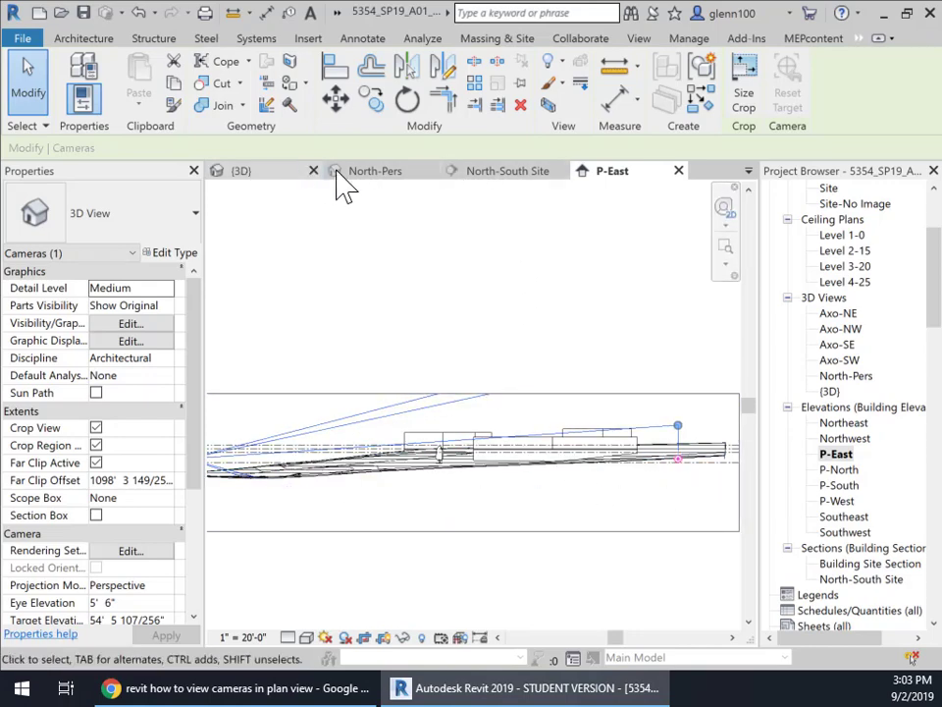
click(503, 179)
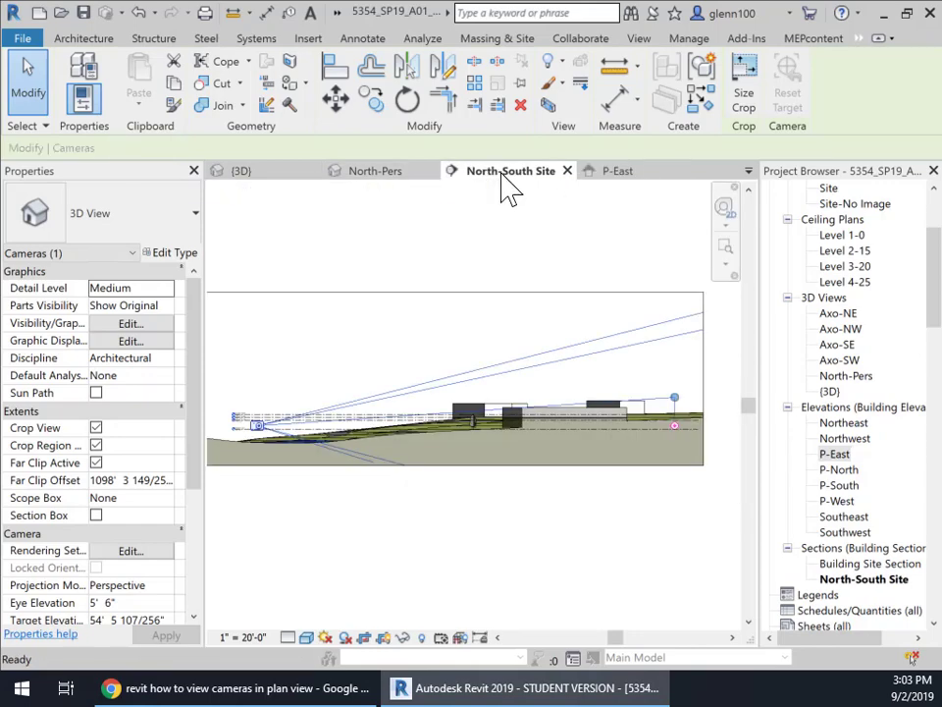
click(387, 173)
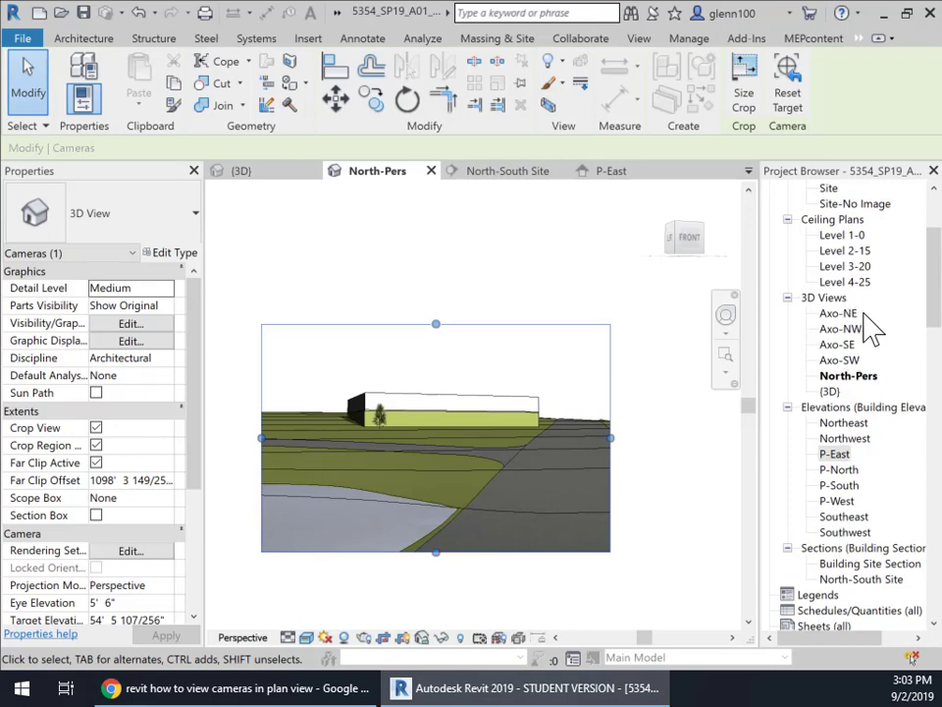
Step: Place a perspective camera in the Site-No Image plan, 5' 6" above Level 1-0, from the western road through the square building, and shade its view
double_click(840, 206)
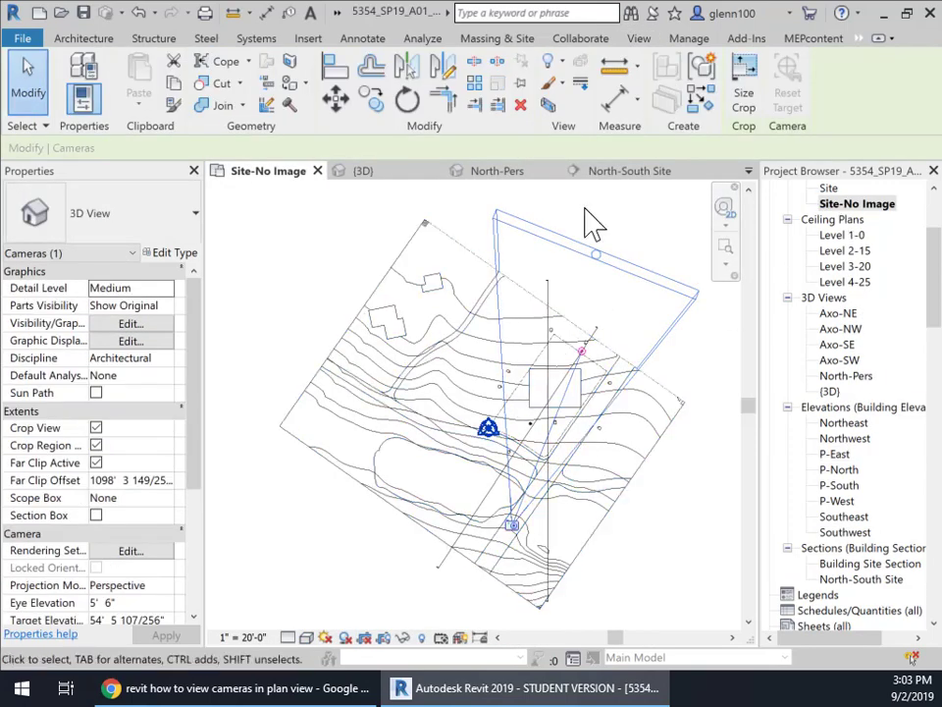
click(643, 39)
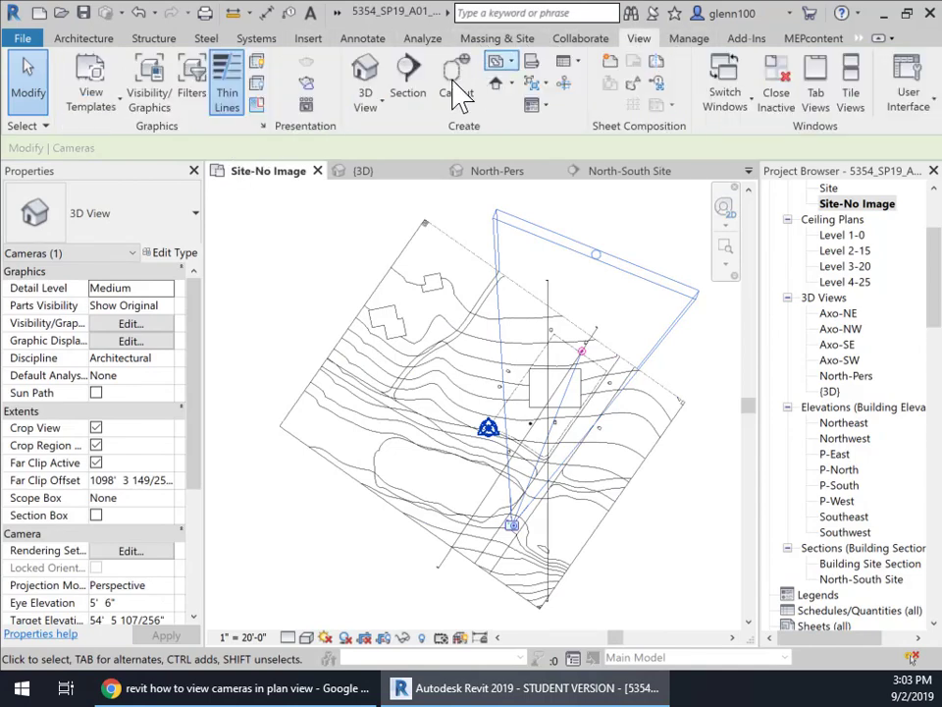
click(380, 110)
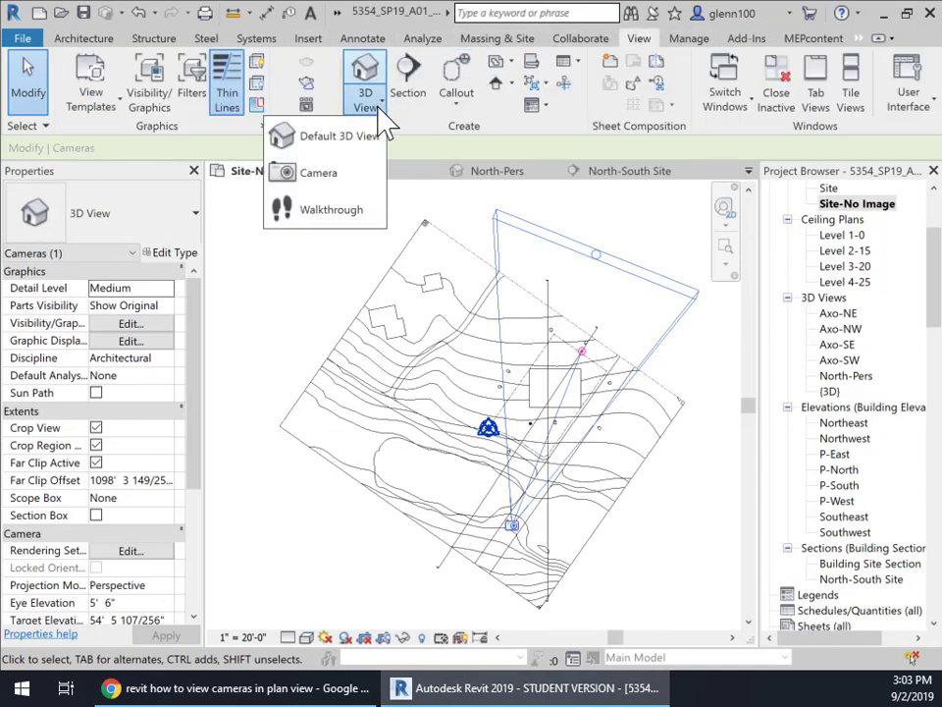
click(306, 183)
click(425, 296)
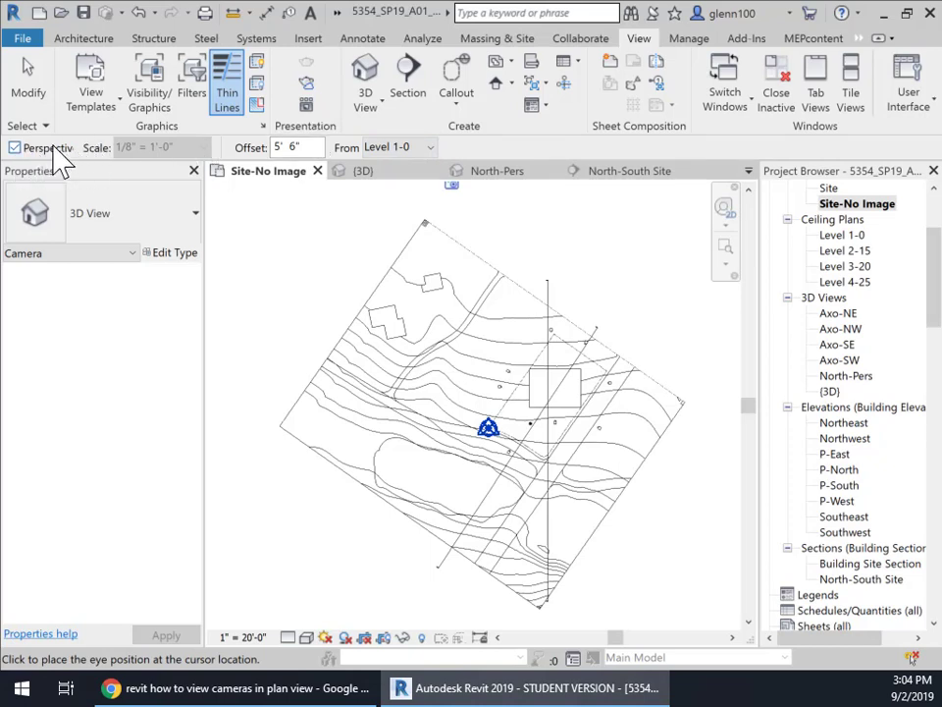
click(429, 147)
click(431, 154)
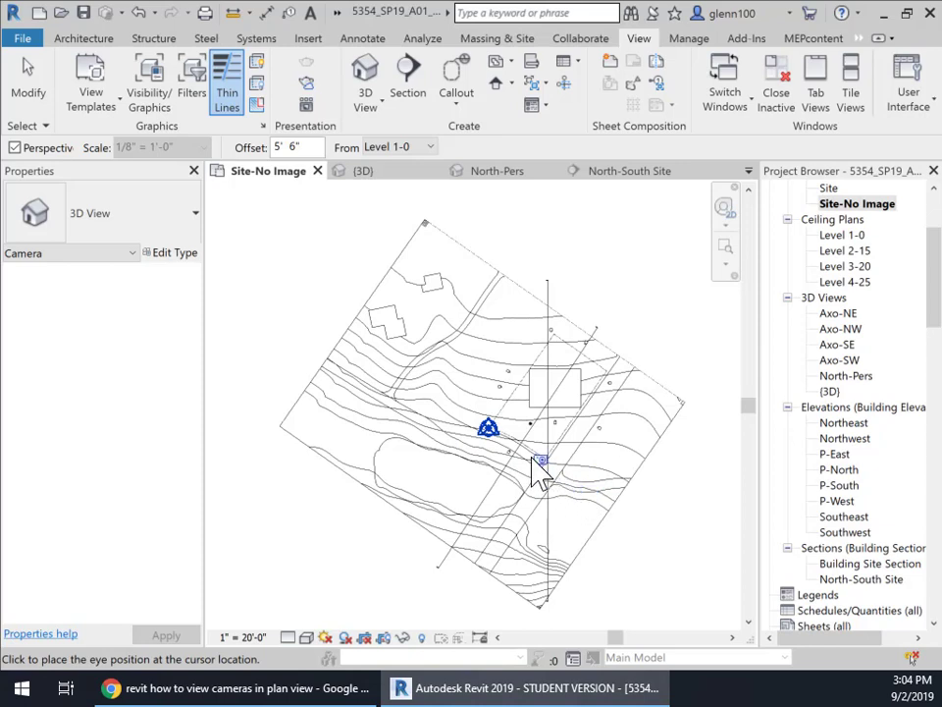
click(386, 401)
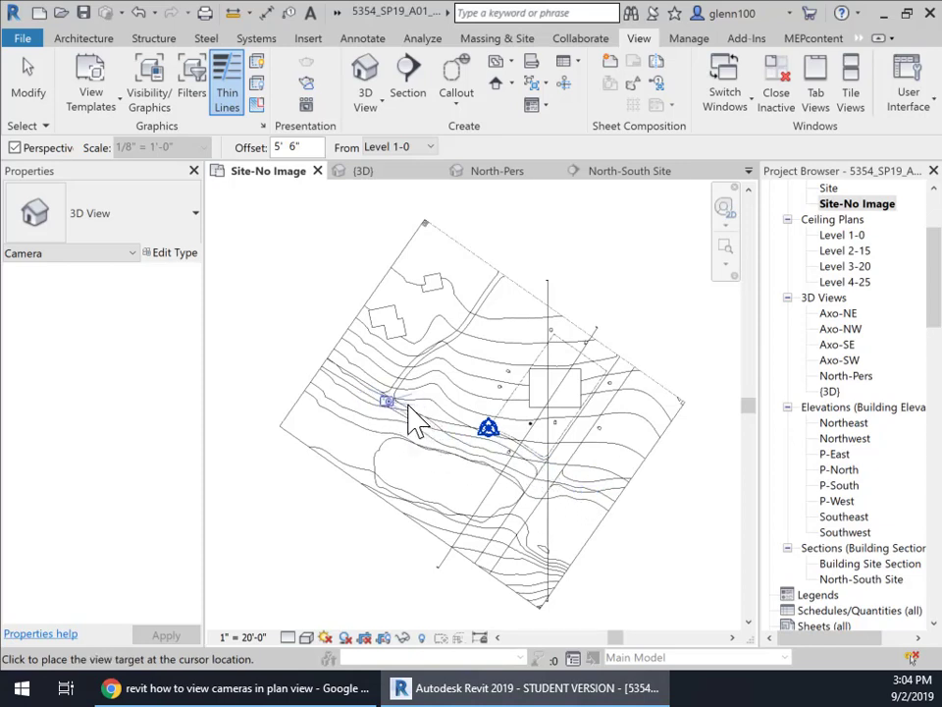
click(598, 408)
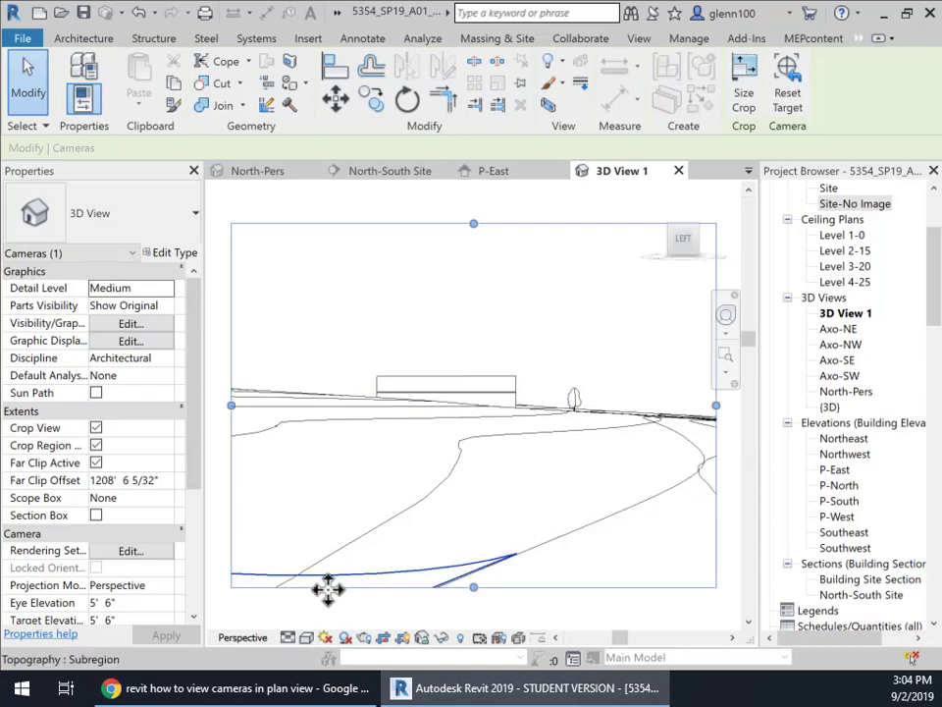
click(307, 637)
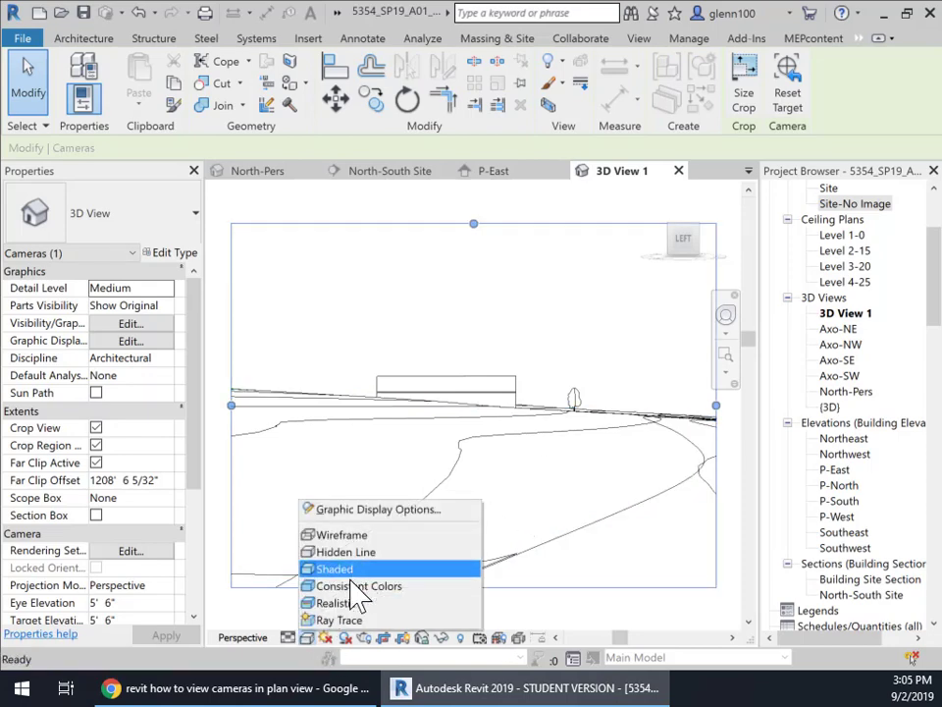
click(346, 569)
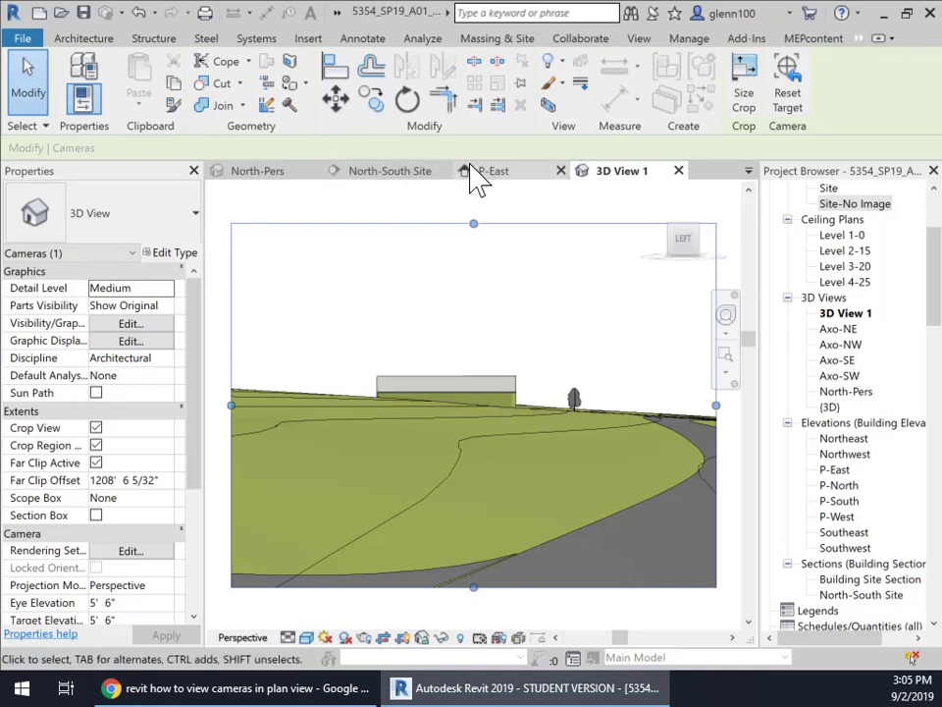
Step: Place a second perspective camera in the Site-No Image plan, 5' 6" above Level 3-20, from just south of the square building toward the southwest past the pond
click(749, 172)
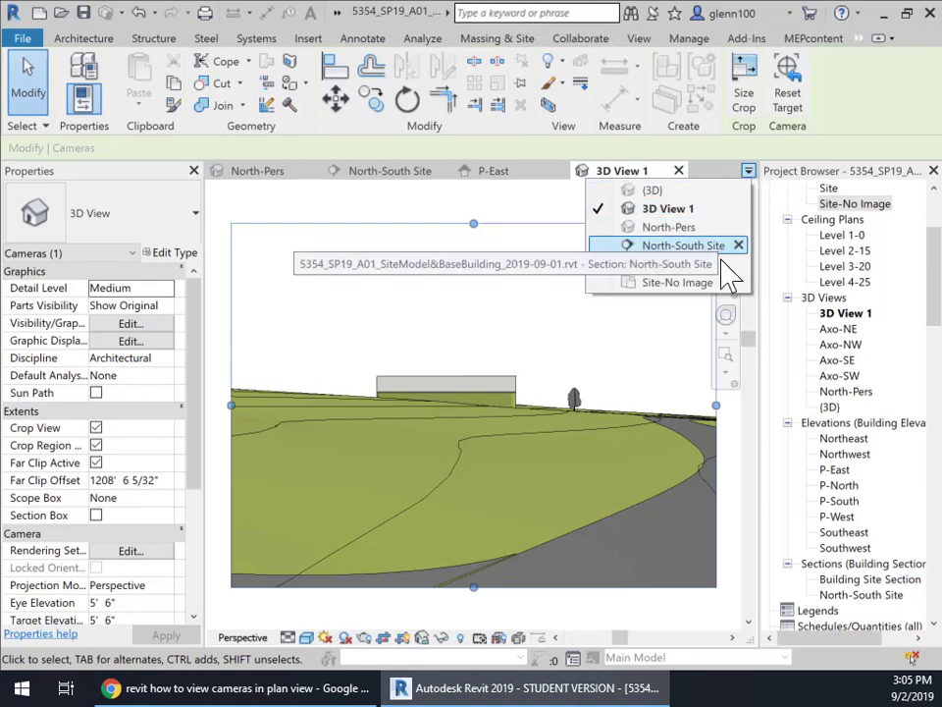
click(687, 284)
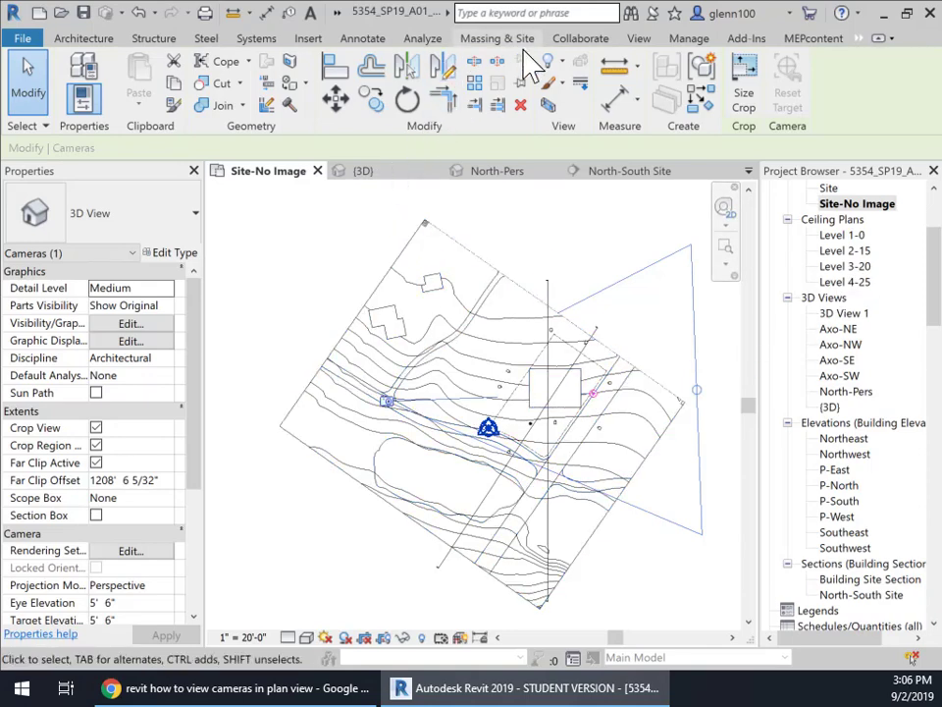
click(639, 39)
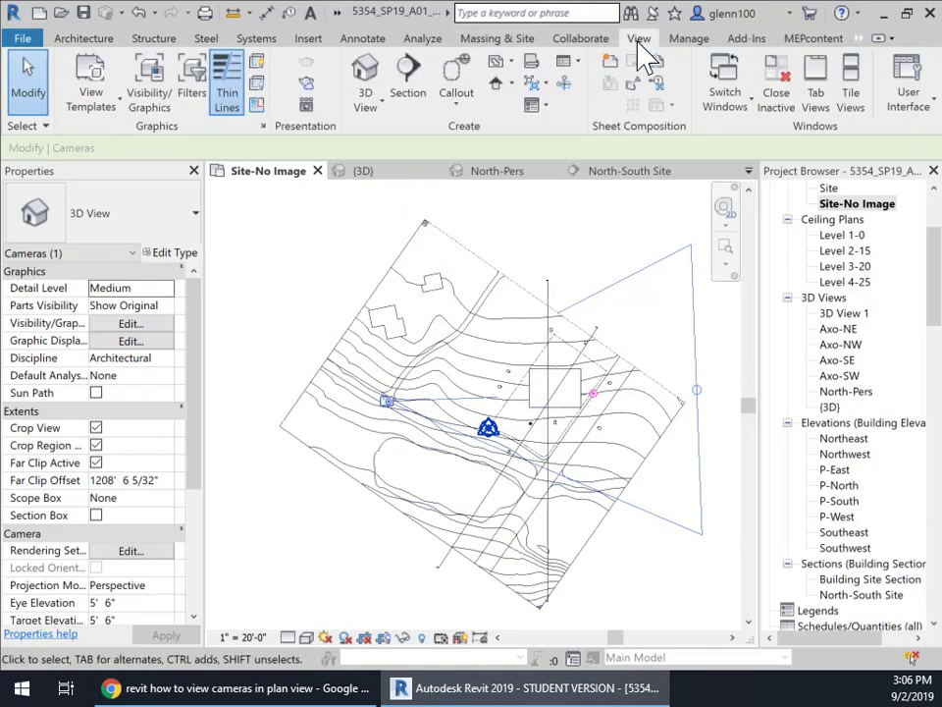
click(376, 110)
click(311, 171)
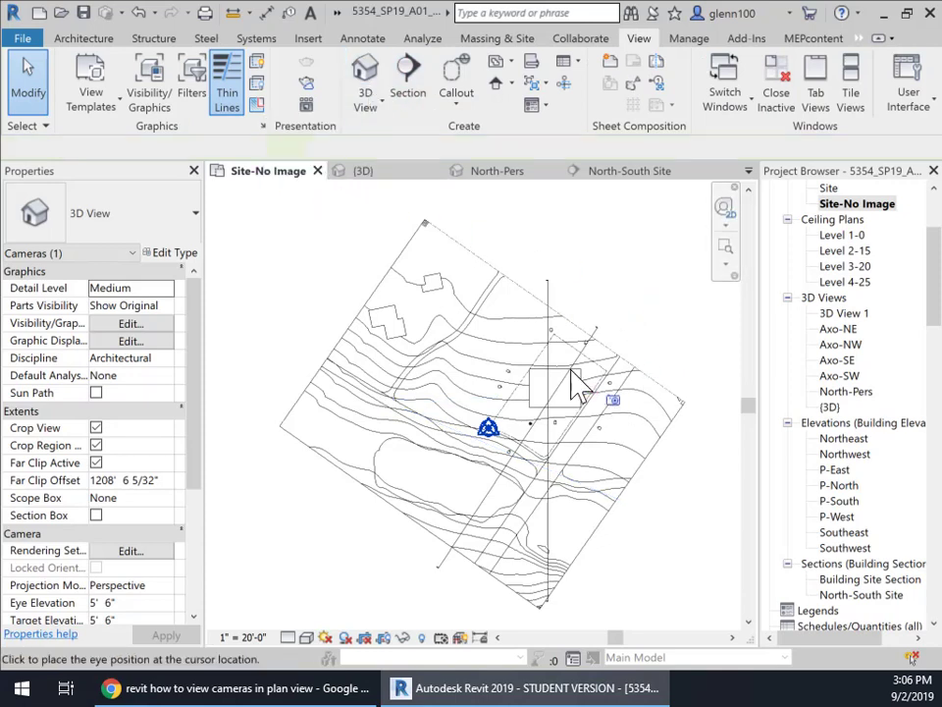
click(424, 147)
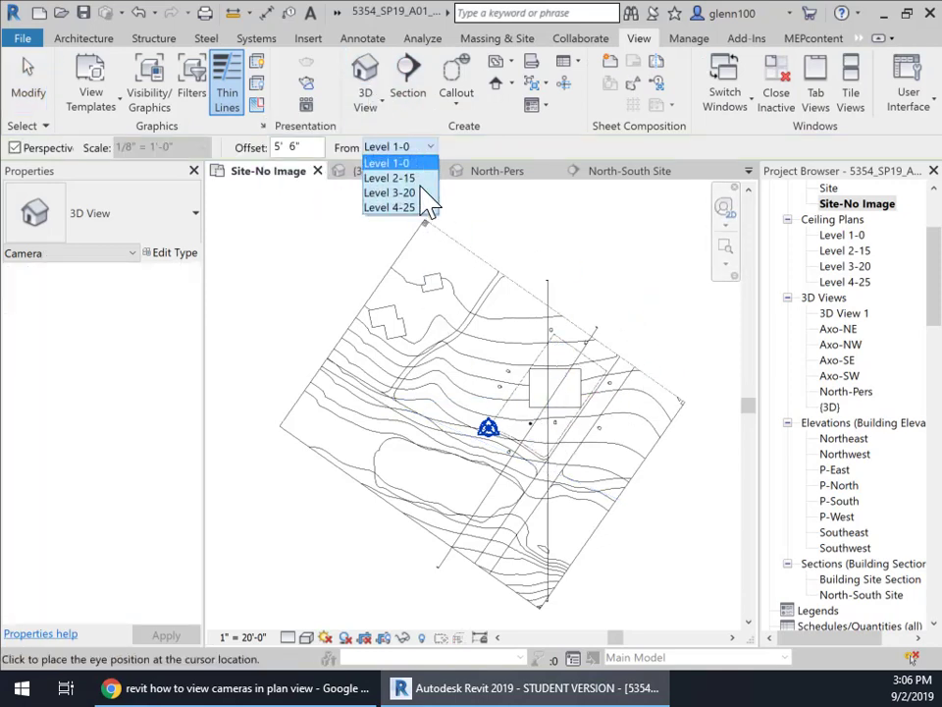
click(424, 193)
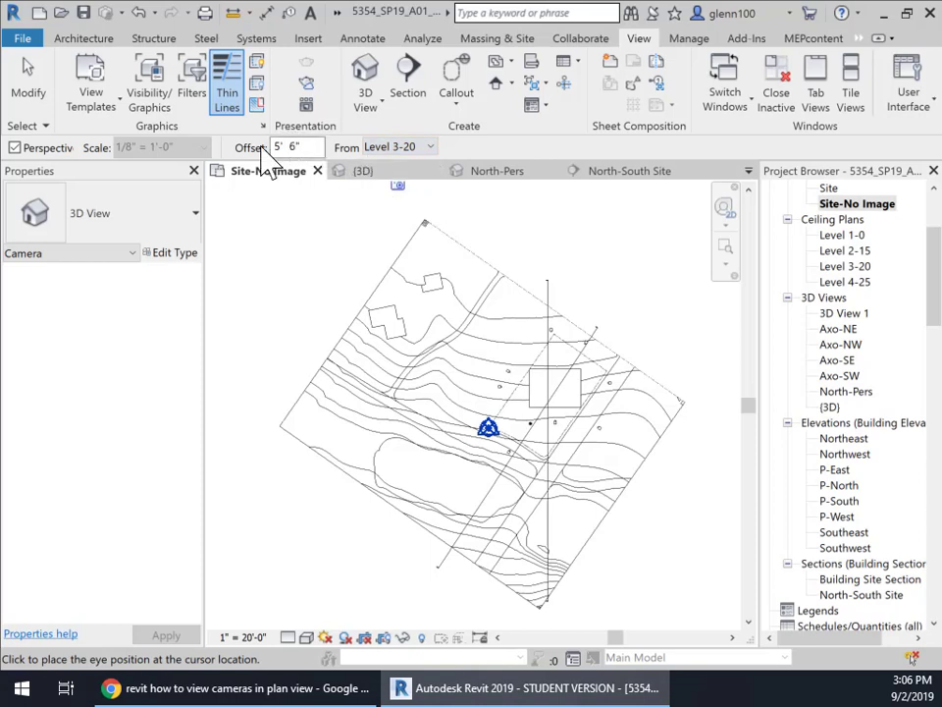
click(557, 412)
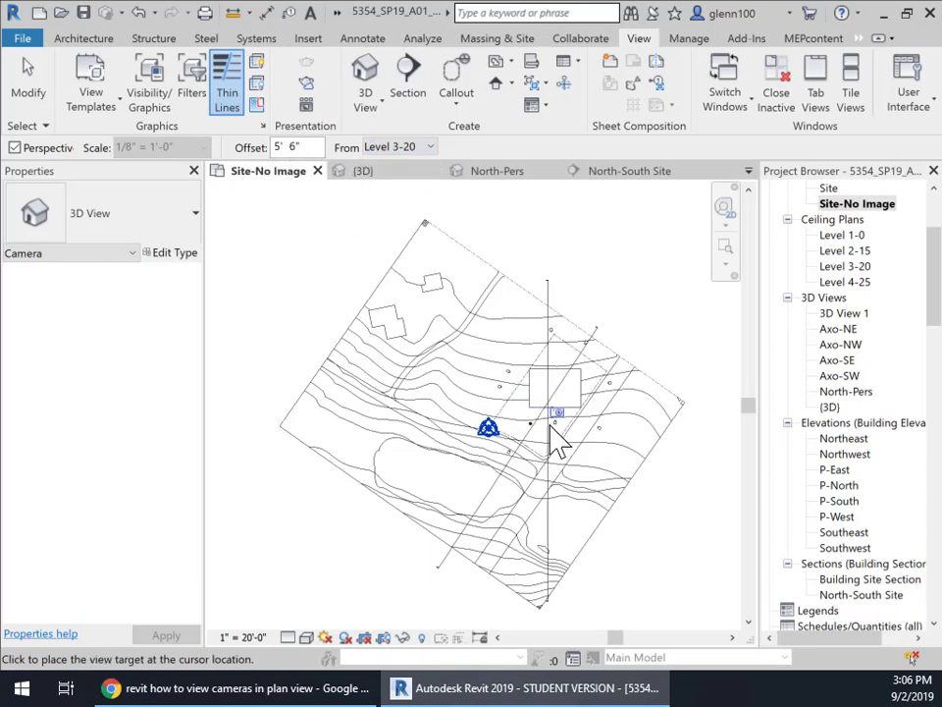
click(441, 570)
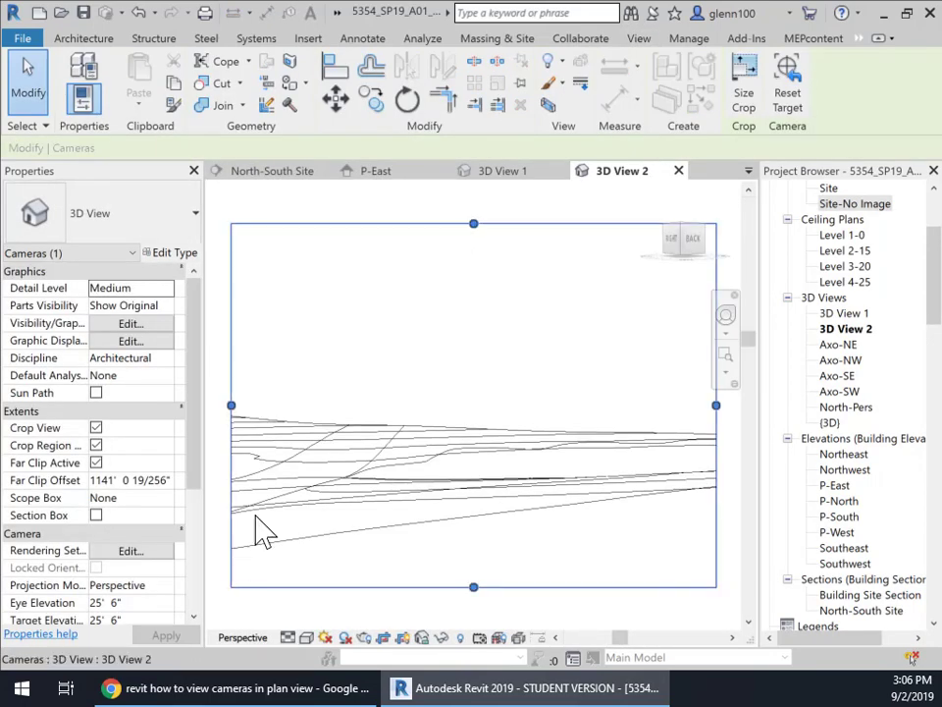
Step: Set the second camera view's visual style to Shaded and deselect its crop frame
click(307, 637)
click(334, 569)
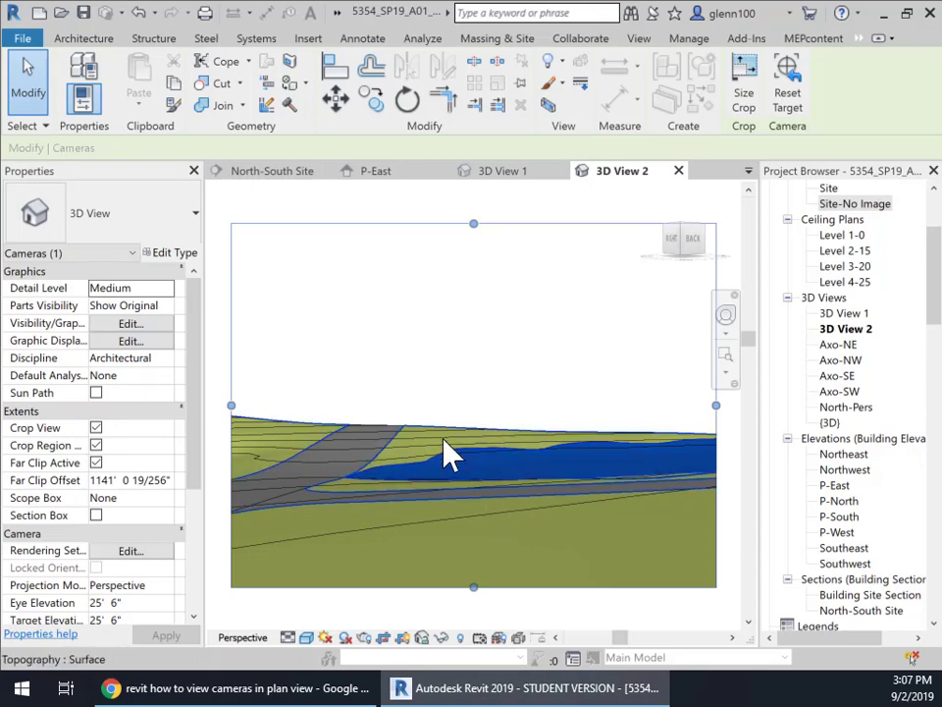
click(438, 399)
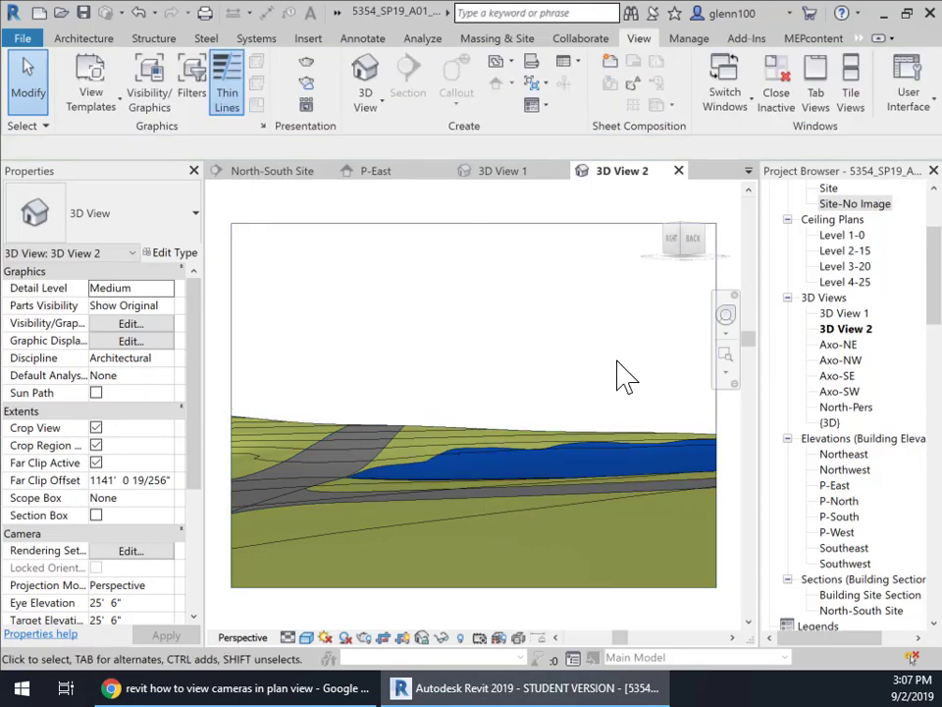